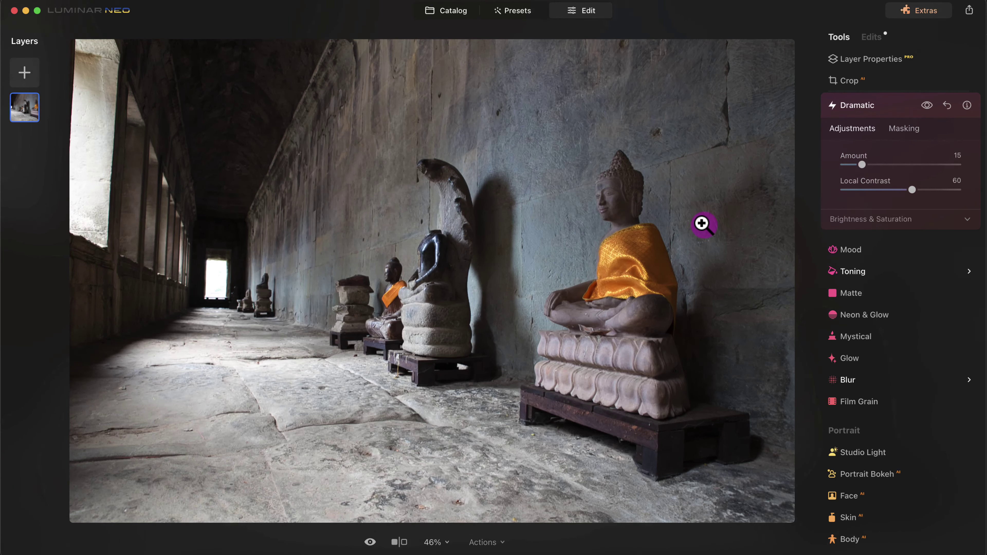
Step: Compare the temple photo with its original, and start Magic Light with Intensity 4 and a Brush Size of 400
{"action": "key", "text": "backslash"}
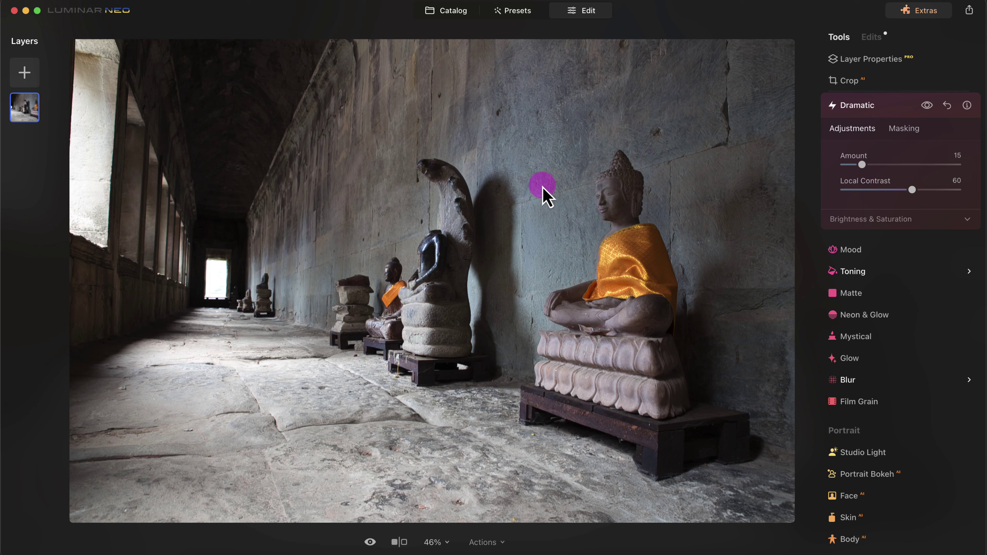
{"action": "scroll", "coordinate": [937, 224], "scroll_direction": "up", "scroll_amount": 10}
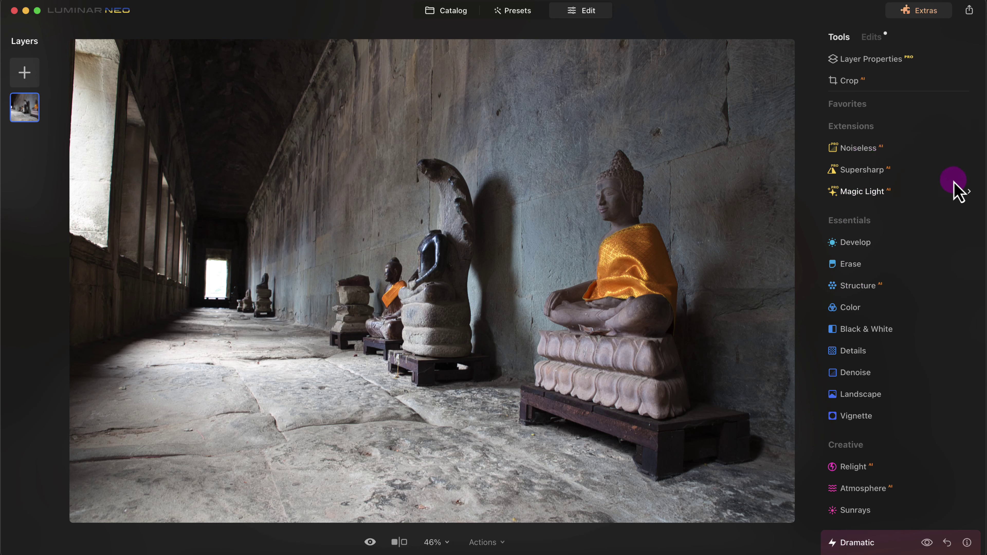
{"action": "left_click", "coordinate": [968, 193]}
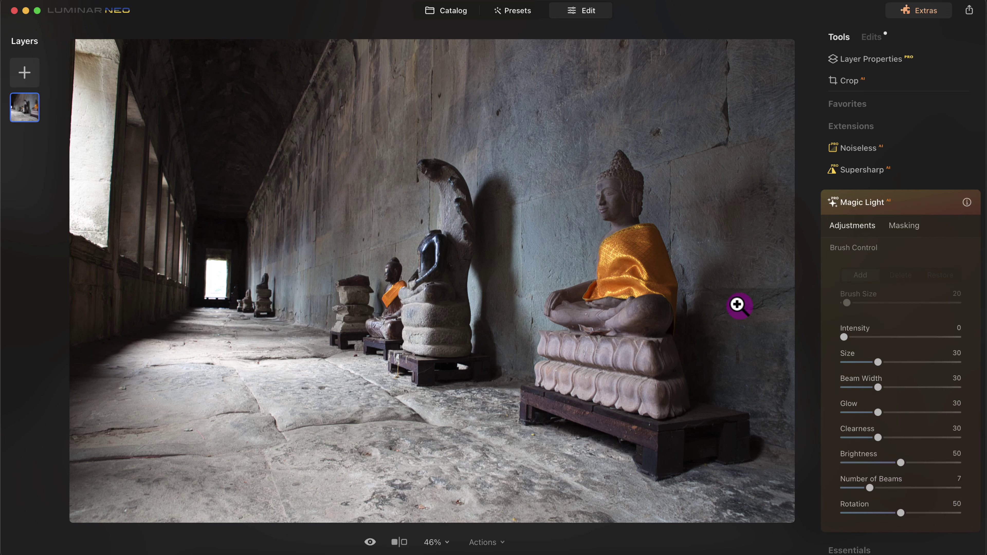
{"action": "left_click_drag", "start_coordinate": [844, 337], "coordinate": [848, 337]}
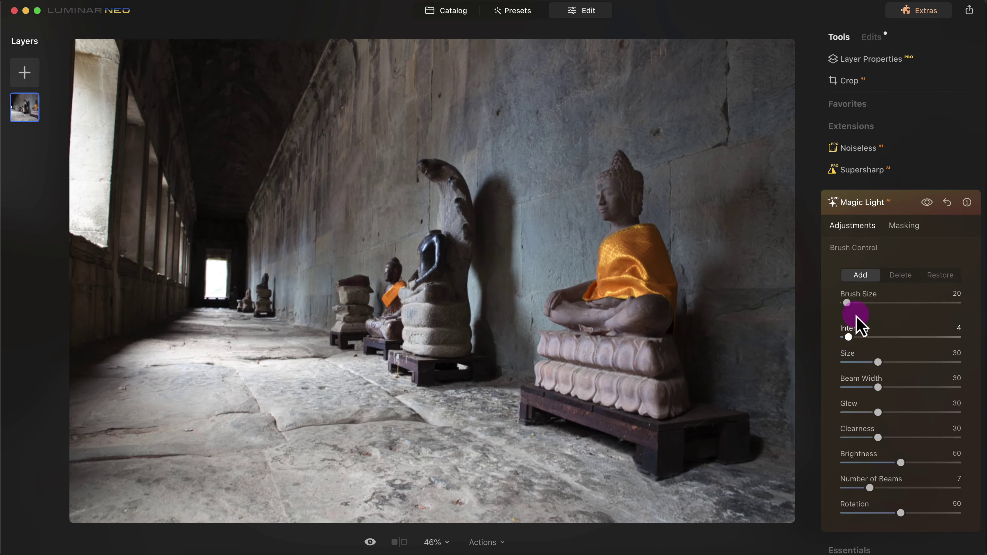
{"action": "left_click", "coordinate": [847, 303]}
{"action": "mouse_move", "coordinate": [847, 303]}
{"action": "left_mouse_down"}
{"action": "mouse_move", "coordinate": [851, 346]}
{"action": "mouse_move", "coordinate": [852, 303]}
{"action": "mouse_move", "coordinate": [964, 294]}
{"action": "mouse_move", "coordinate": [954, 304]}
{"action": "left_mouse_up"}
{"action": "double_click", "coordinate": [955, 303]}
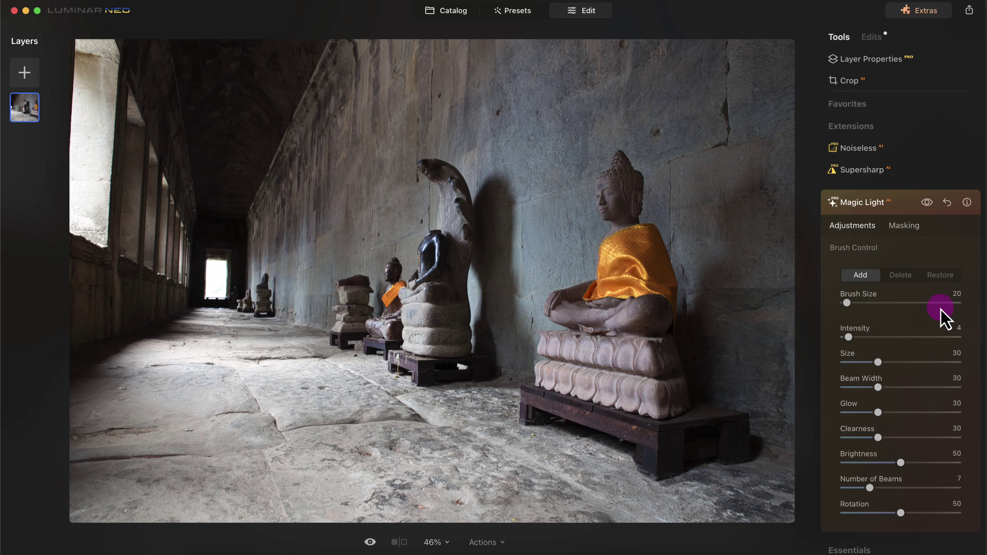
{"action": "left_click_drag", "start_coordinate": [944, 309], "coordinate": [962, 306]}
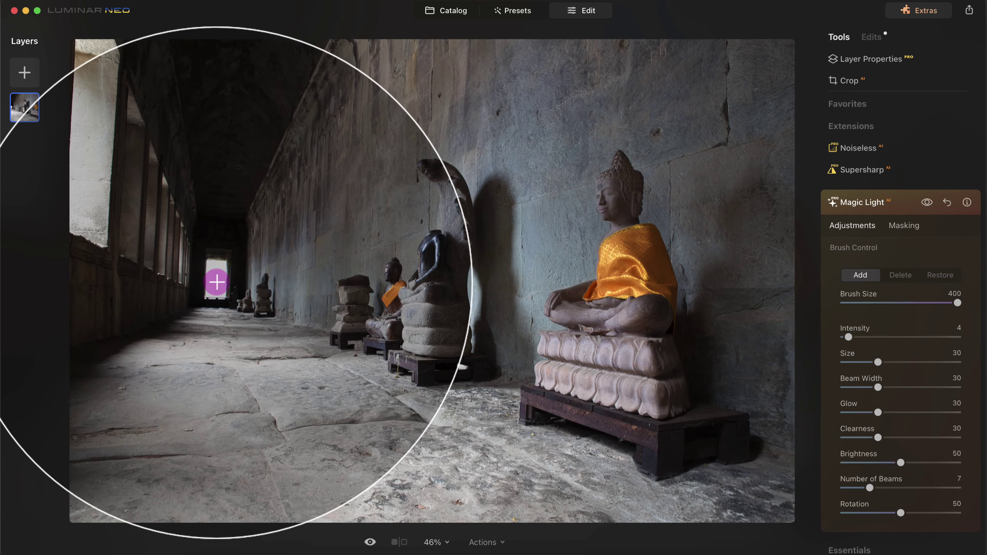
Step: Try adding Magic Light to the bright doorway at the end of the corridor with Intensity 45, and reset the tool
{"action": "left_click", "coordinate": [215, 273]}
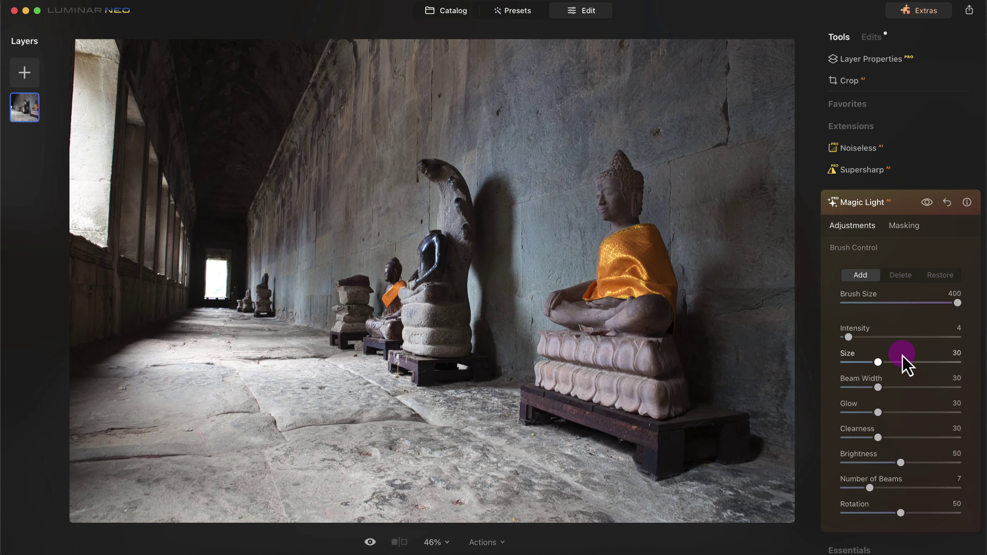
{"action": "left_click", "coordinate": [602, 335]}
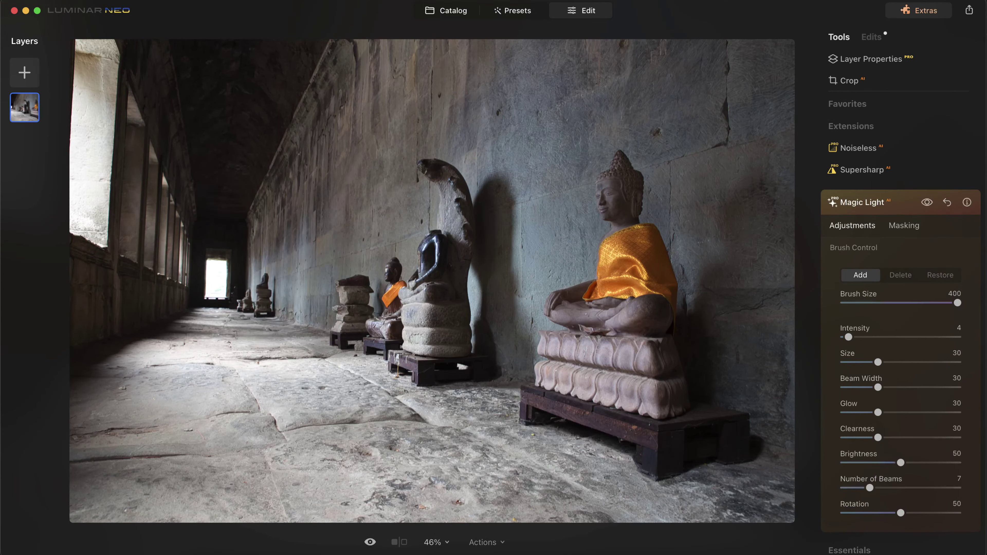
{"action": "left_click", "coordinate": [218, 280]}
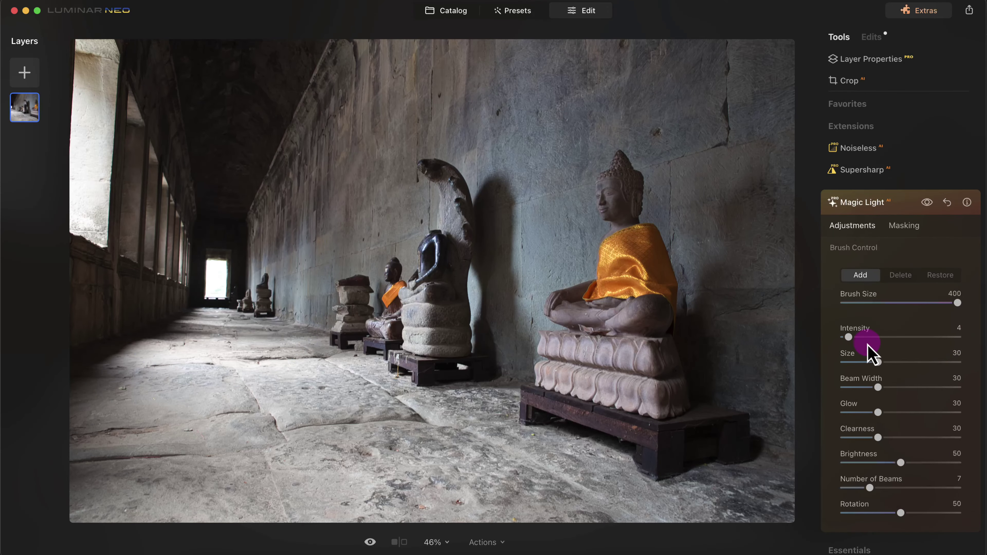
{"action": "left_click_drag", "start_coordinate": [849, 337], "coordinate": [895, 337]}
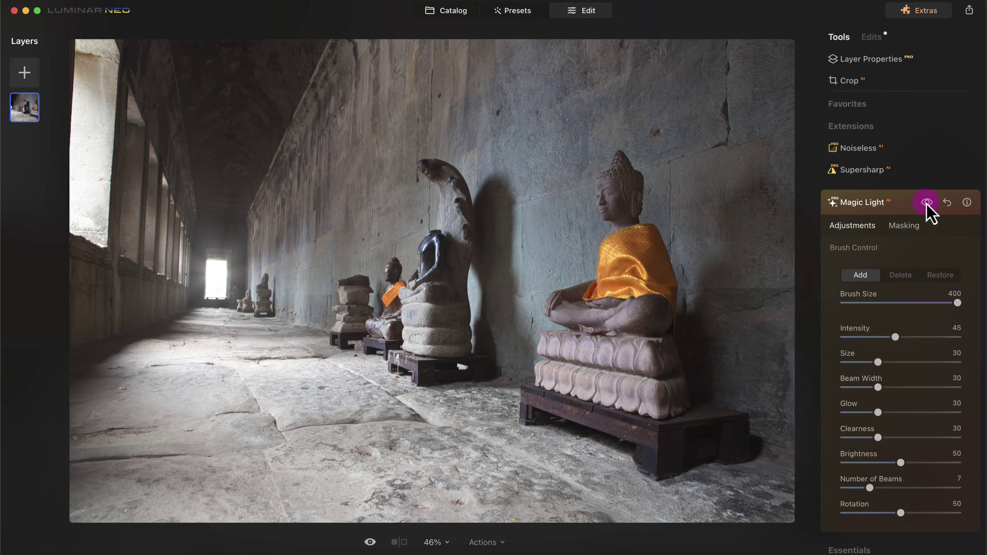
{"action": "left_click", "coordinate": [948, 203]}
Step: Brighten the foreground of the temple photo with Relight, trying Brightness Near at 100 and reducing it to 35
{"action": "scroll", "coordinate": [932, 352], "scroll_direction": "down", "scroll_amount": 8}
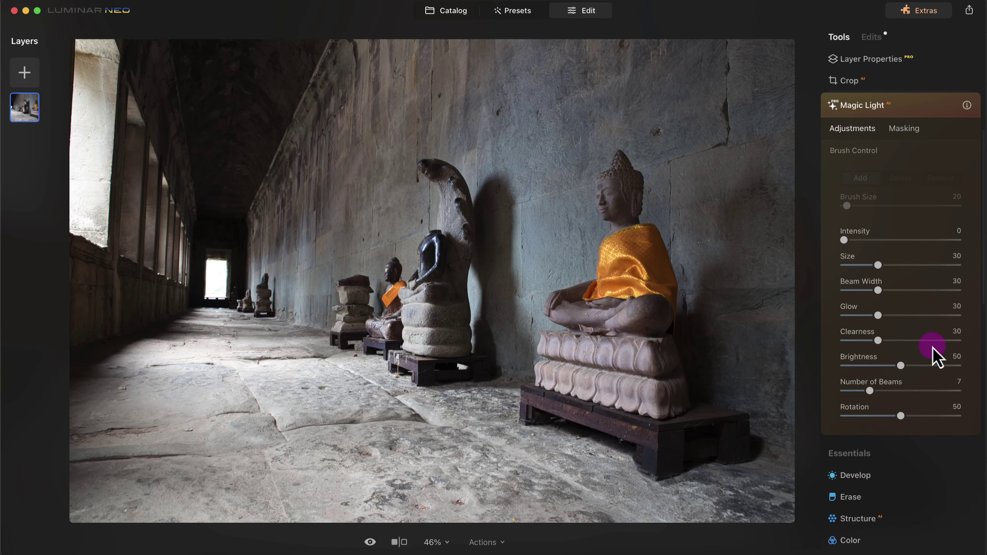
{"action": "scroll", "coordinate": [932, 349], "scroll_direction": "down", "scroll_amount": 5}
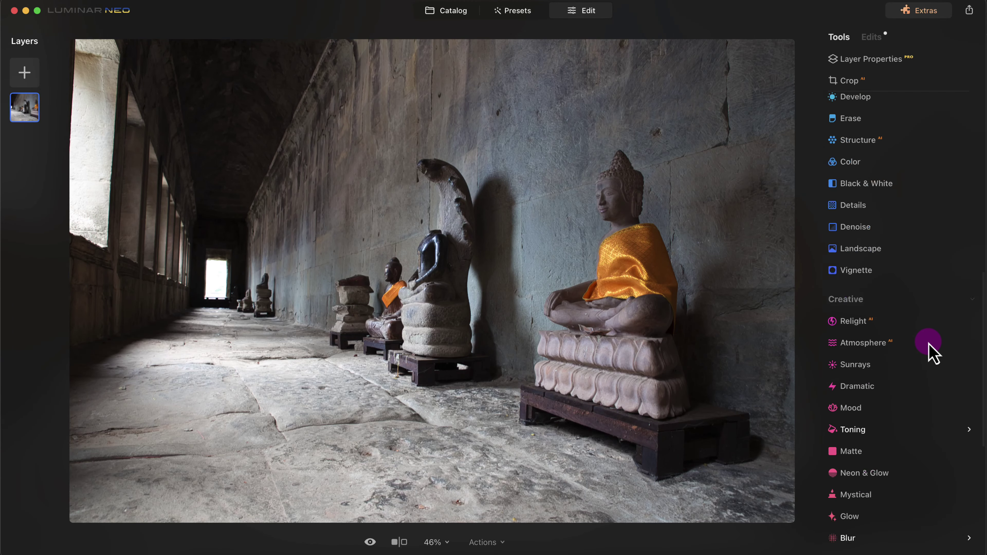
{"action": "left_click", "coordinate": [977, 323]}
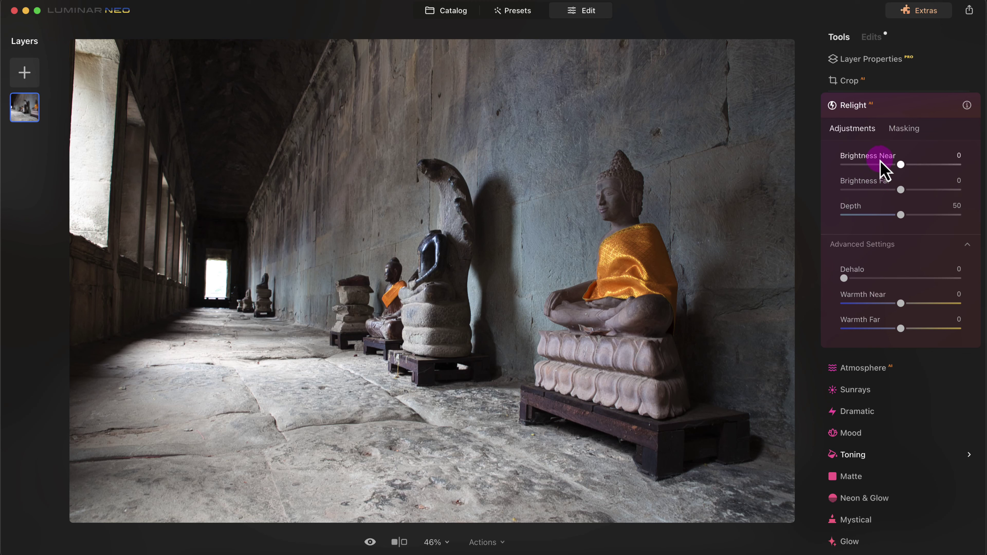
{"action": "left_click_drag", "start_coordinate": [901, 165], "coordinate": [984, 165]}
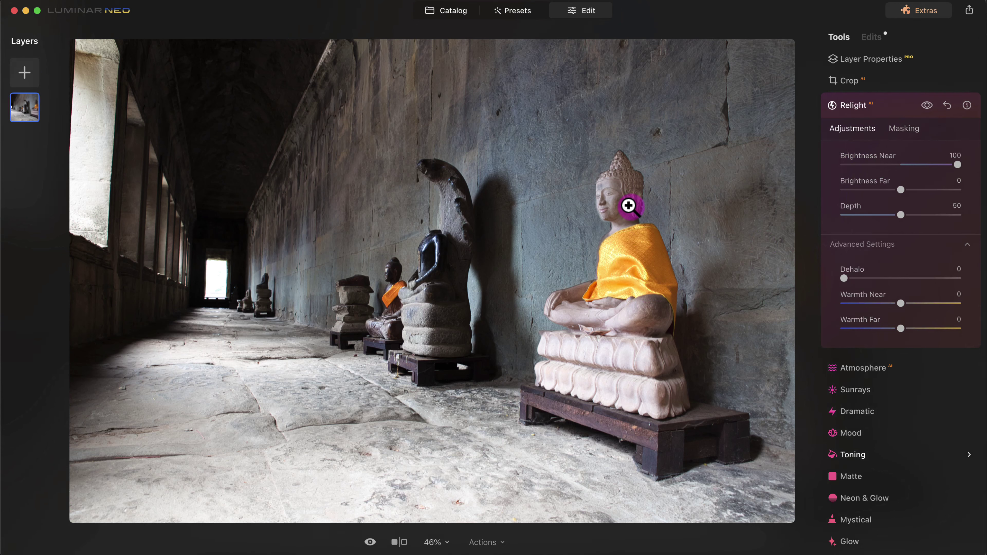
{"action": "left_click", "coordinate": [963, 163]}
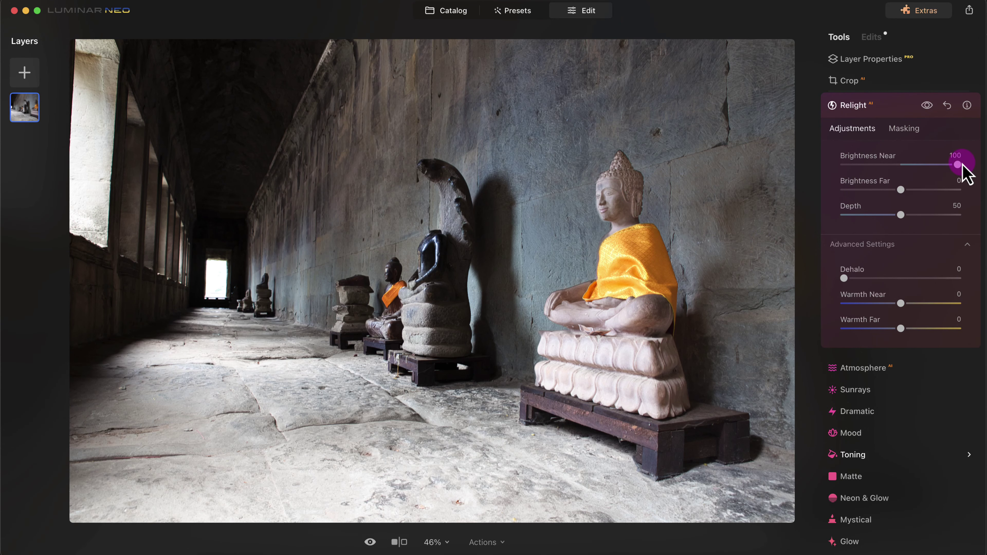
{"action": "left_click_drag", "start_coordinate": [958, 164], "coordinate": [934, 166]}
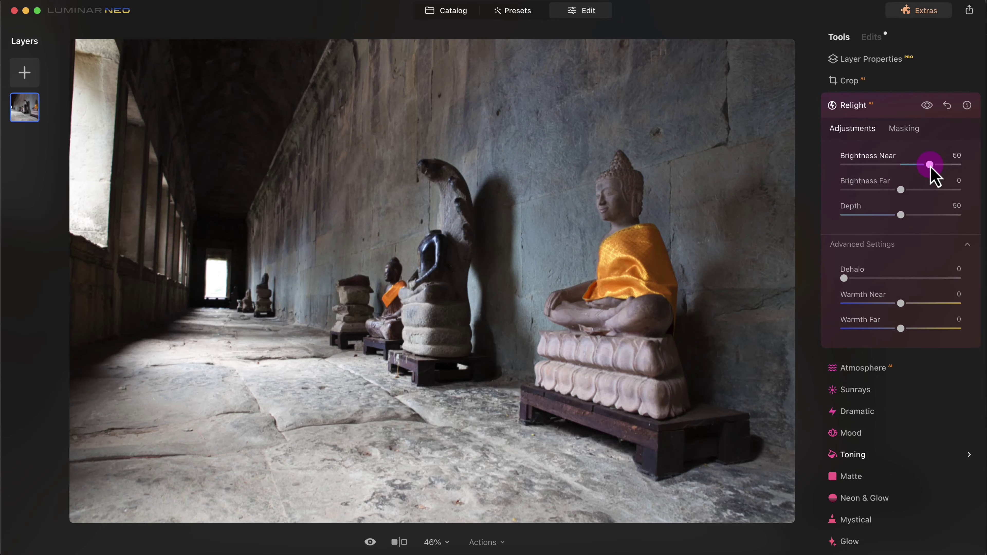
{"action": "left_click_drag", "start_coordinate": [926, 167], "coordinate": [925, 166]}
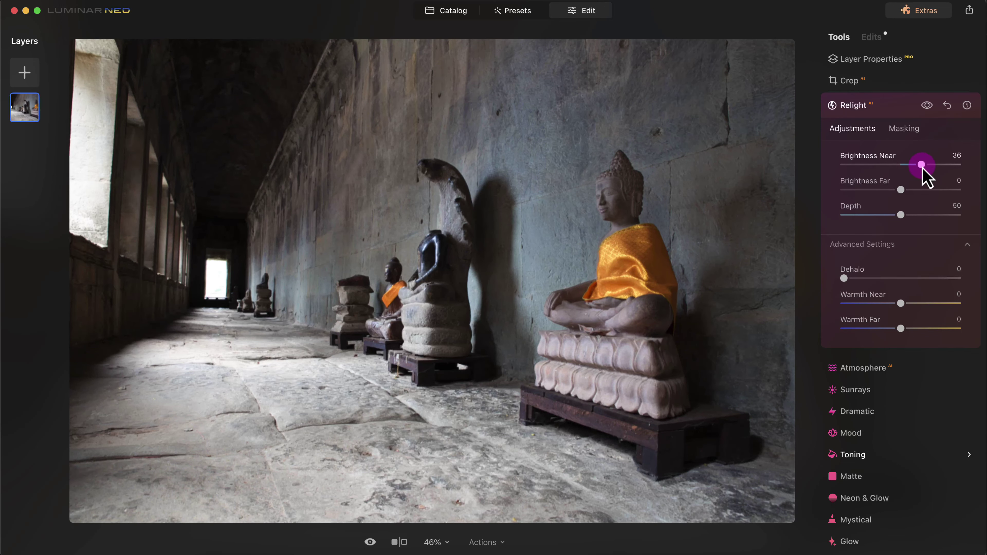
{"action": "left_click_drag", "start_coordinate": [922, 165], "coordinate": [922, 167]}
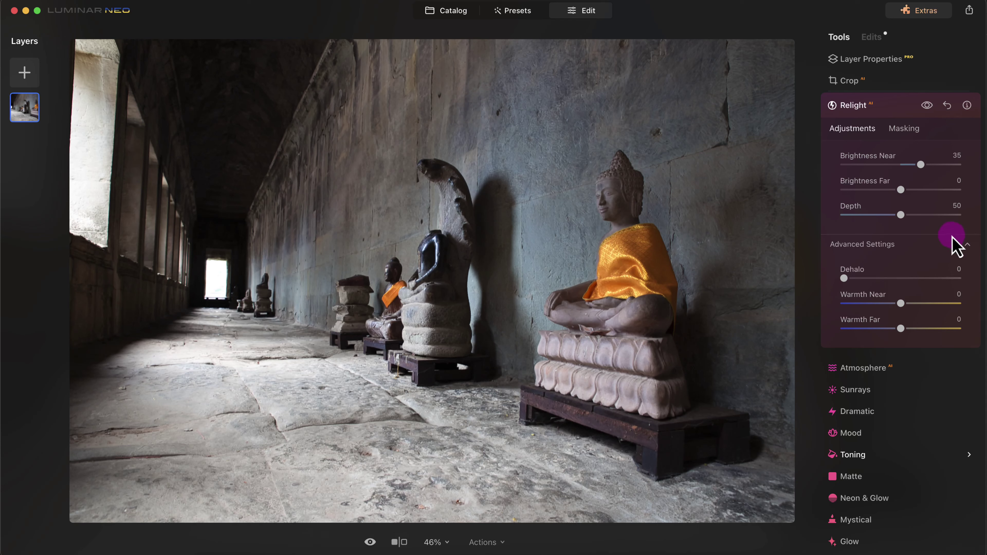
Step: Set Relight's Depth to 43 and Brightness Near to 34, and compare the photo with its original
{"action": "mouse_move", "coordinate": [933, 217]}
{"action": "left_mouse_down"}
{"action": "mouse_move", "coordinate": [886, 218]}
{"action": "mouse_move", "coordinate": [933, 219]}
{"action": "left_mouse_up"}
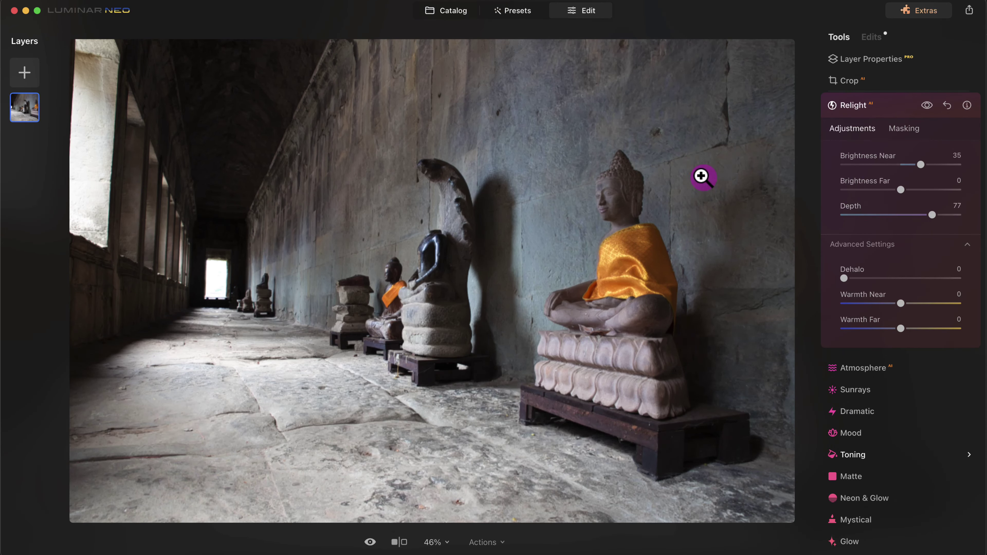
{"action": "left_click_drag", "start_coordinate": [921, 165], "coordinate": [960, 165]}
{"action": "left_click_drag", "start_coordinate": [932, 215], "coordinate": [896, 219]}
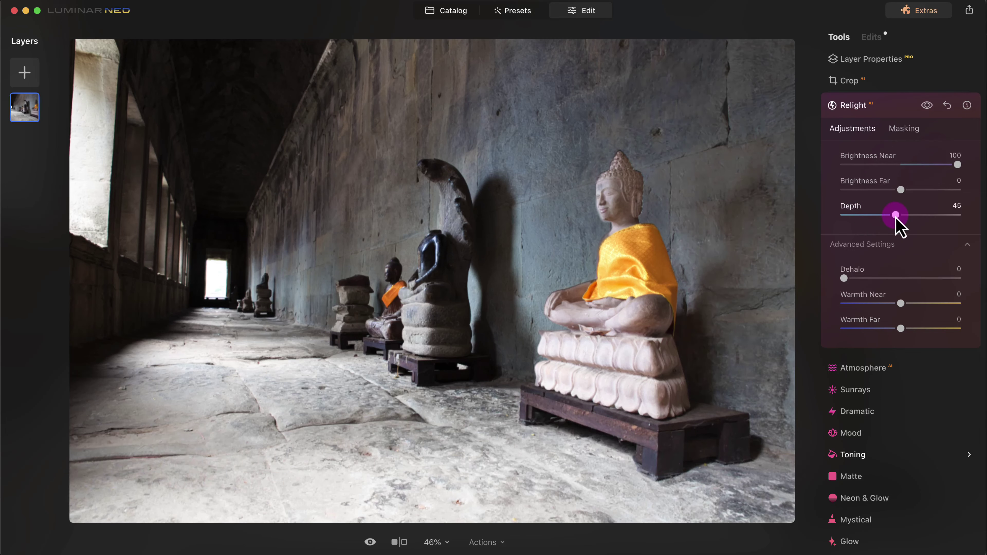
{"action": "left_click", "coordinate": [958, 166]}
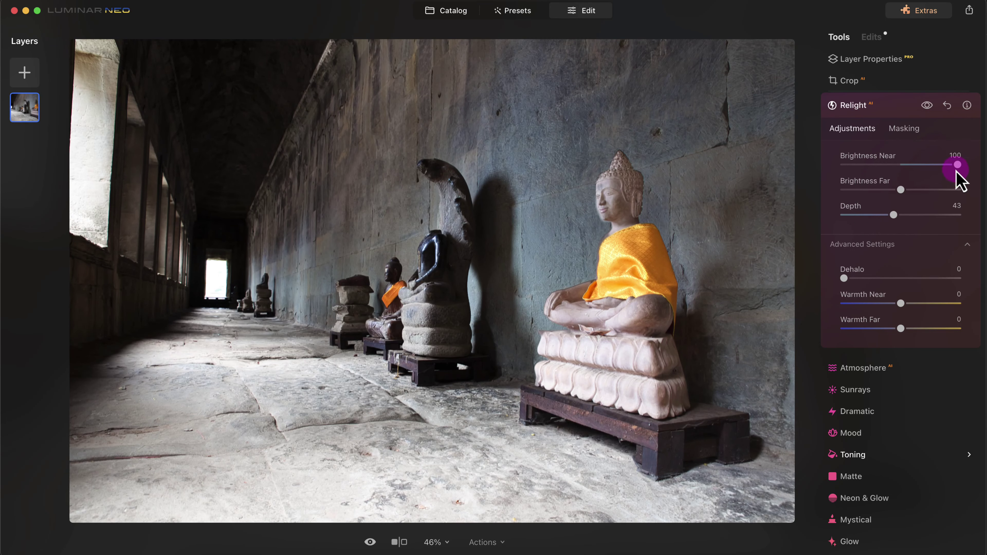
{"action": "left_click_drag", "start_coordinate": [958, 166], "coordinate": [939, 166]}
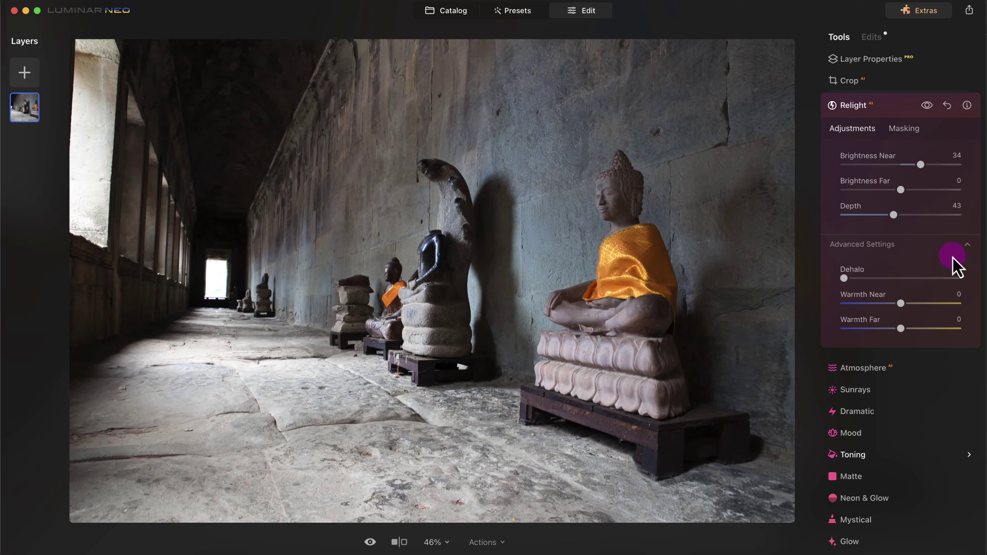
{"action": "key", "text": "backslash"}
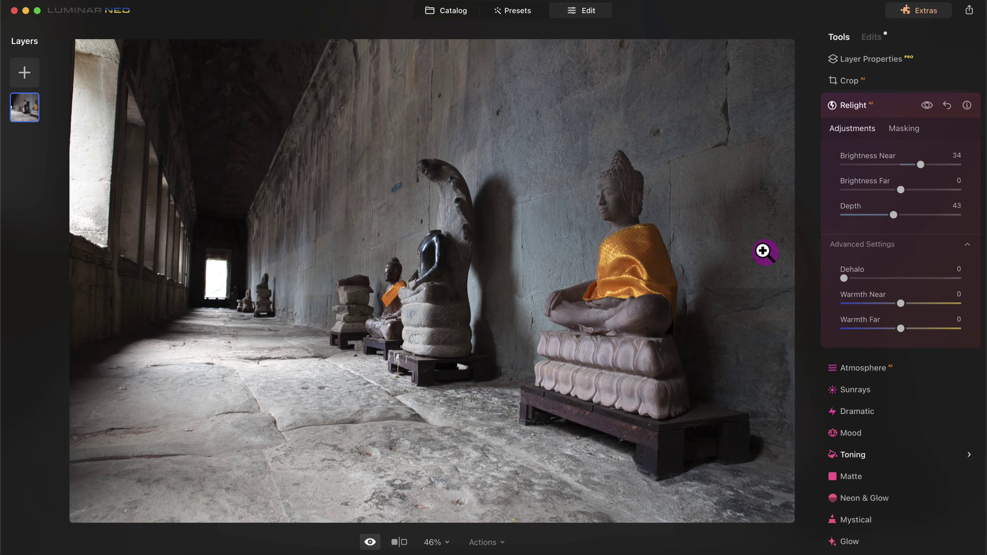
{"action": "key", "text": "backslash"}
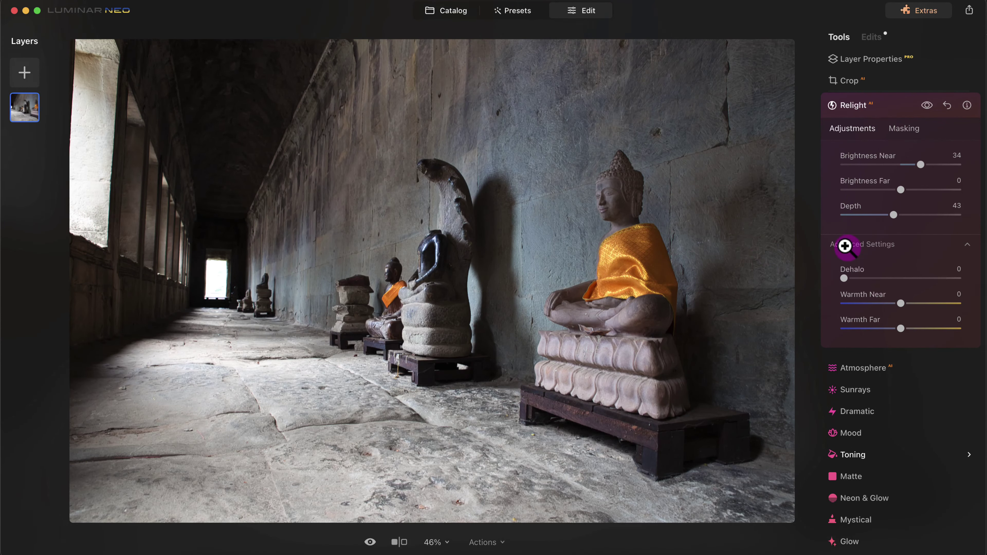
Step: Darken the background of the temple photo by setting Relight's Brightness Far to -22
{"action": "scroll", "coordinate": [902, 257], "scroll_direction": "up", "scroll_amount": 10}
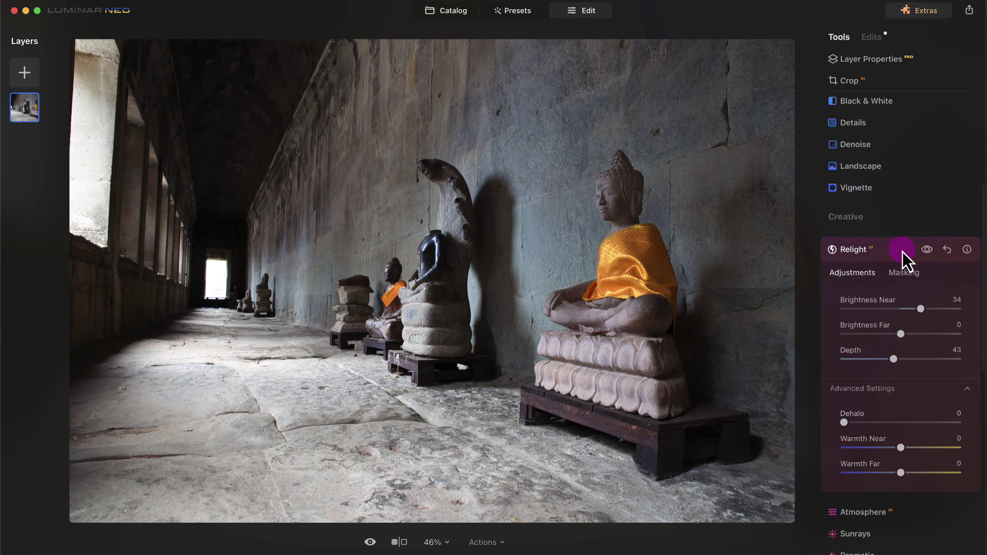
{"action": "scroll", "coordinate": [921, 307], "scroll_direction": "down", "scroll_amount": 2}
{"action": "scroll", "coordinate": [922, 307], "scroll_direction": "down", "scroll_amount": 15}
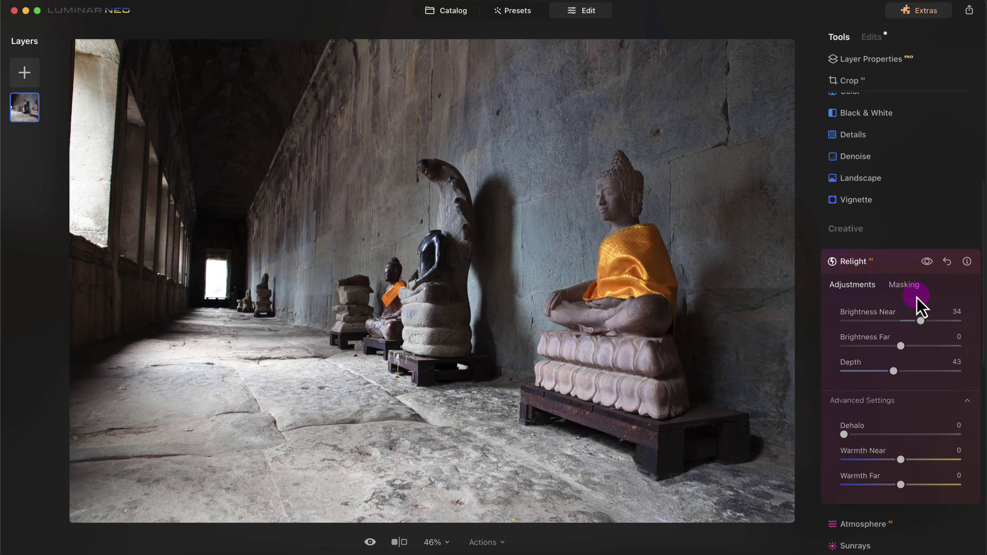
{"action": "scroll", "coordinate": [920, 303], "scroll_direction": "up", "scroll_amount": 10}
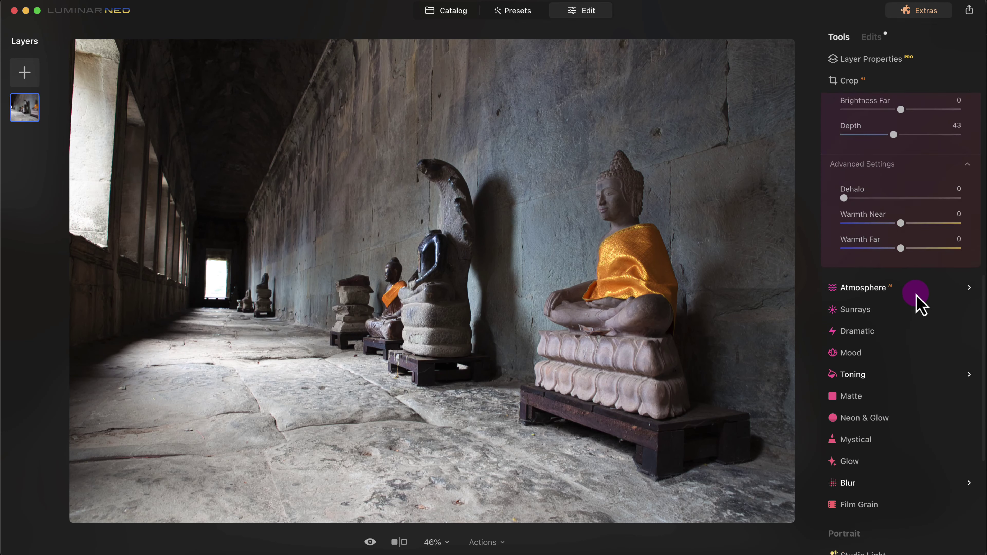
{"action": "left_click_drag", "start_coordinate": [901, 173], "coordinate": [846, 173]}
{"action": "scroll", "coordinate": [932, 268], "scroll_direction": "up", "scroll_amount": 1}
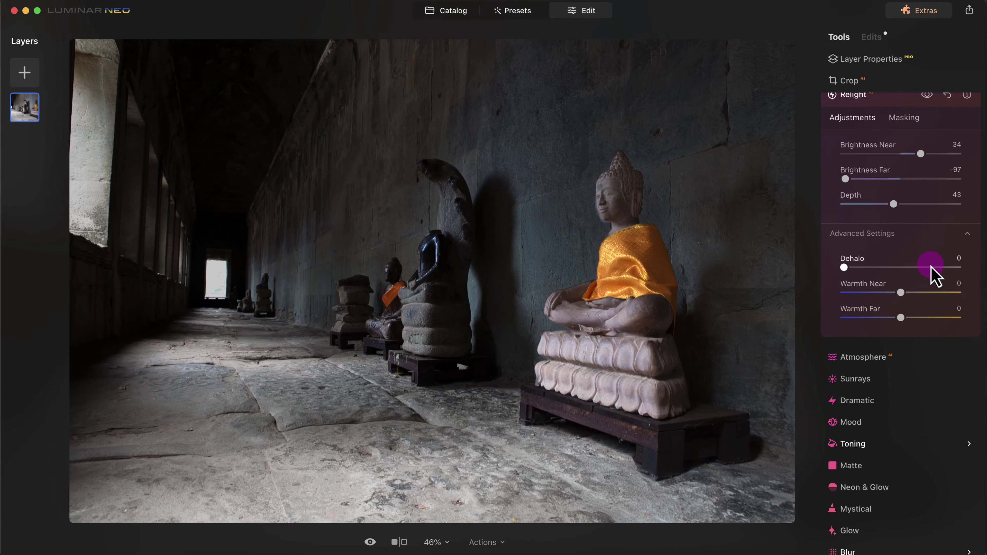
{"action": "left_click_drag", "start_coordinate": [851, 185], "coordinate": [885, 185]}
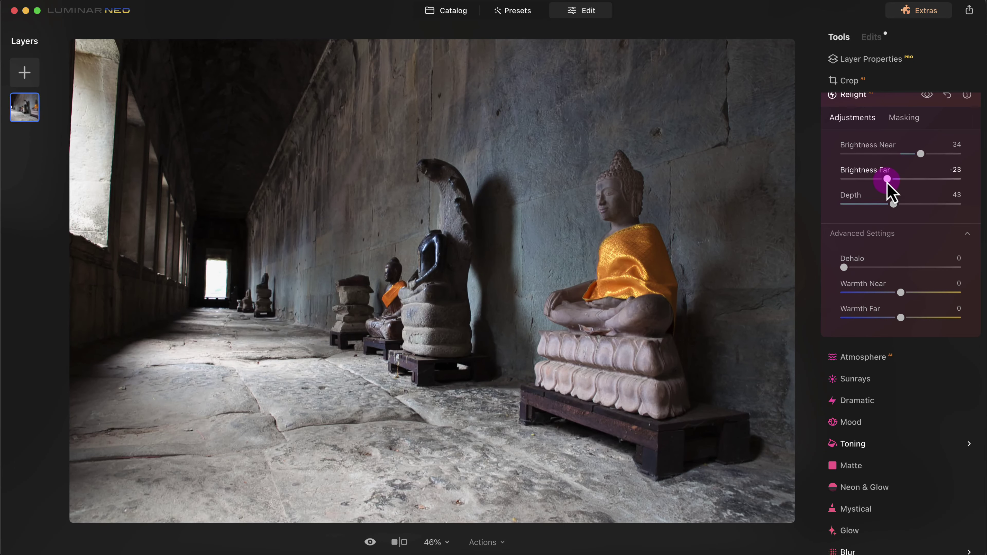
{"action": "left_click_drag", "start_coordinate": [887, 183], "coordinate": [888, 183]}
{"action": "scroll", "coordinate": [920, 358], "scroll_direction": "up", "scroll_amount": 5}
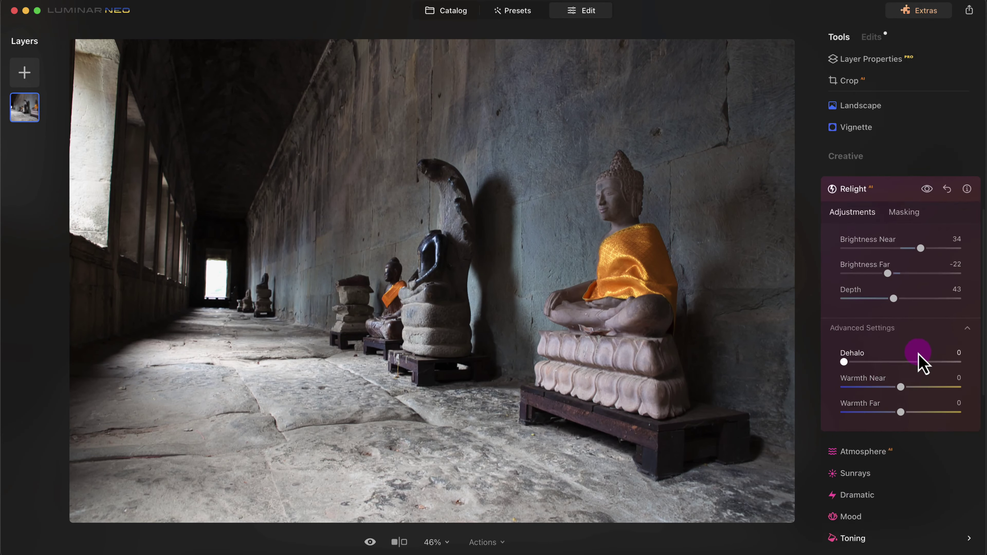
{"action": "scroll", "coordinate": [919, 355], "scroll_direction": "up", "scroll_amount": 5}
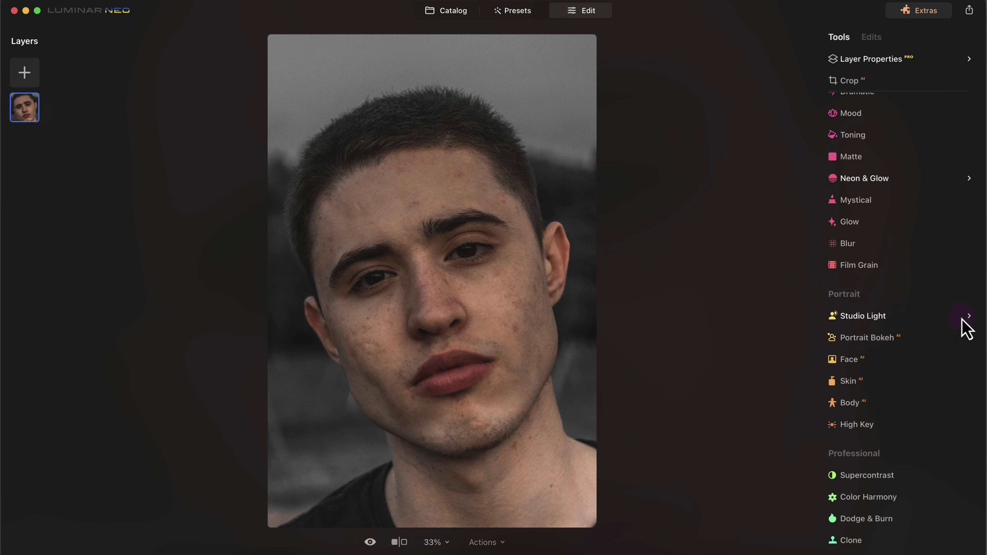
Step: Set Studio Light's Amount to 7 on the portrait, trying Hue 95 with Saturation 32 and returning both to 0
{"action": "left_click", "coordinate": [962, 319]}
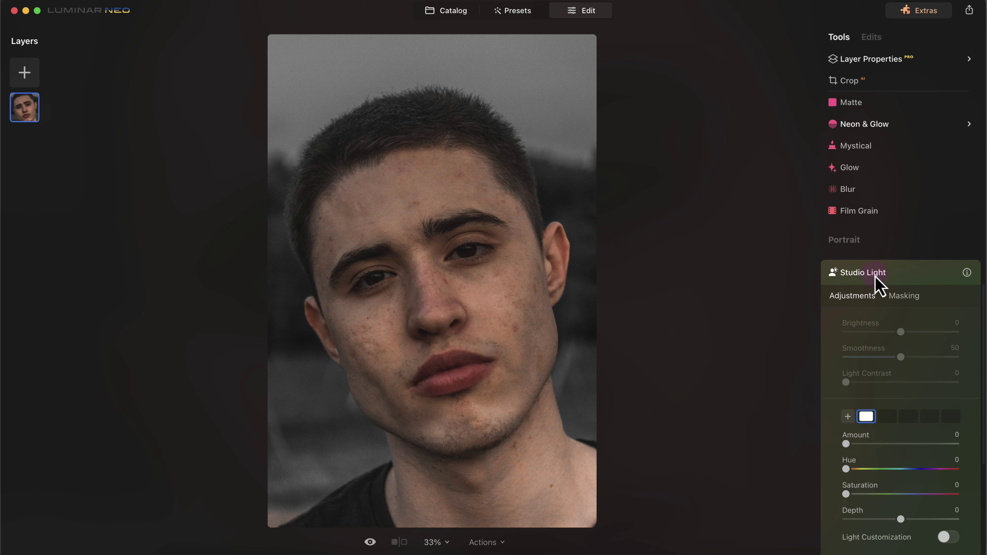
{"action": "scroll", "coordinate": [898, 429], "scroll_direction": "down", "scroll_amount": 1}
{"action": "mouse_move", "coordinate": [850, 424]}
{"action": "left_mouse_down"}
{"action": "mouse_move", "coordinate": [863, 425]}
{"action": "mouse_move", "coordinate": [854, 422]}
{"action": "left_mouse_up"}
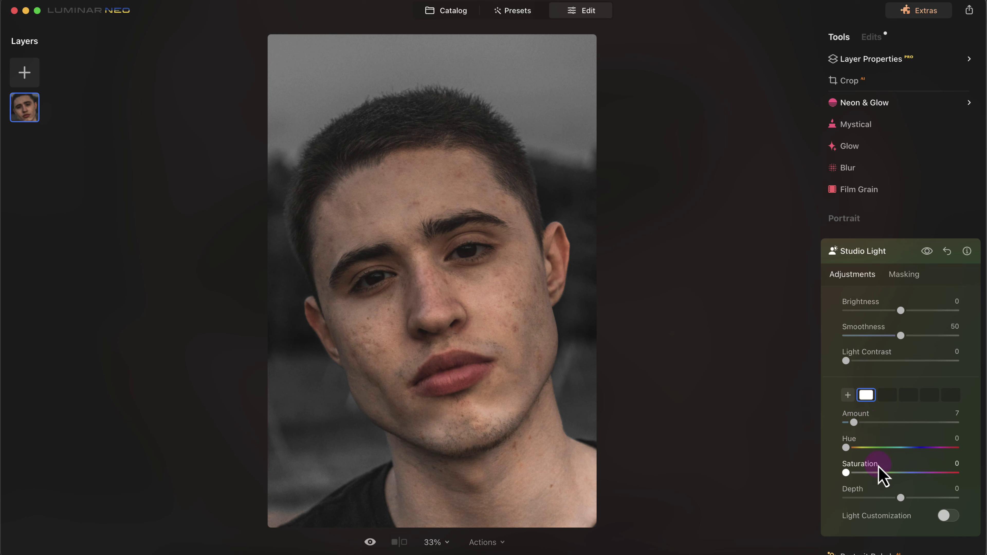
{"action": "mouse_move", "coordinate": [874, 473]}
{"action": "left_mouse_down"}
{"action": "mouse_move", "coordinate": [930, 474]}
{"action": "mouse_move", "coordinate": [882, 473]}
{"action": "left_mouse_up"}
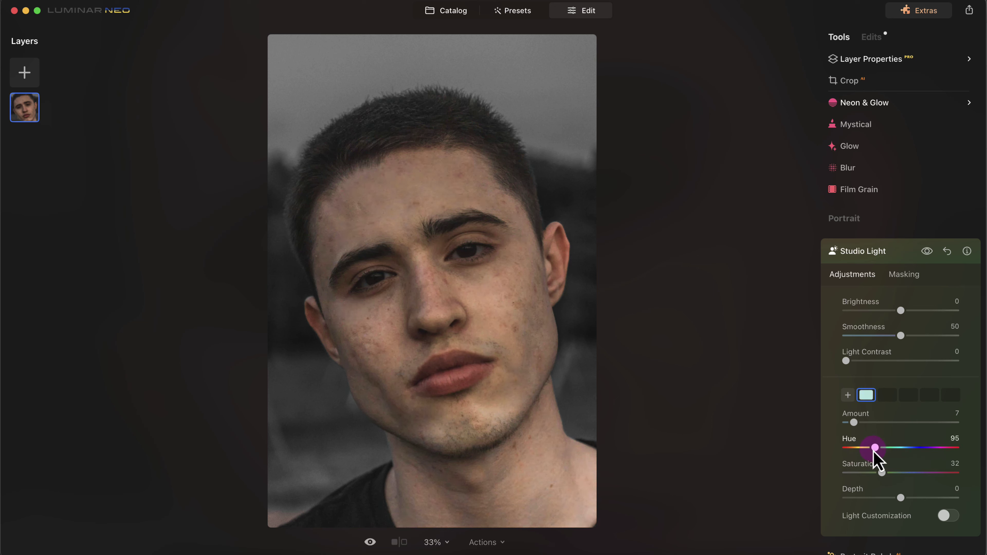
{"action": "left_click_drag", "start_coordinate": [882, 473], "coordinate": [828, 475]}
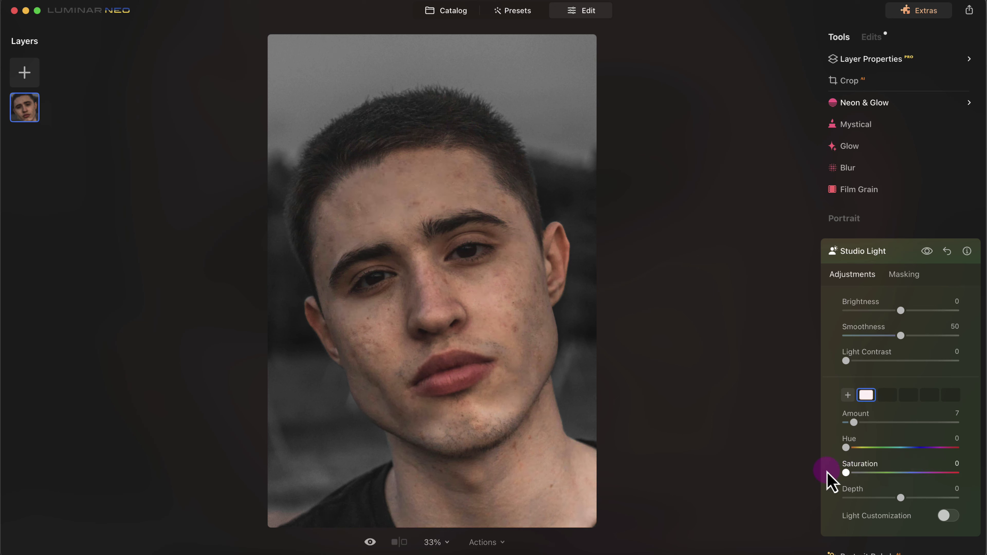
Step: Try a Focus brush stroke with Portrait Bokeh over the portrait's background and reset the tool
{"action": "left_click", "coordinate": [896, 255]}
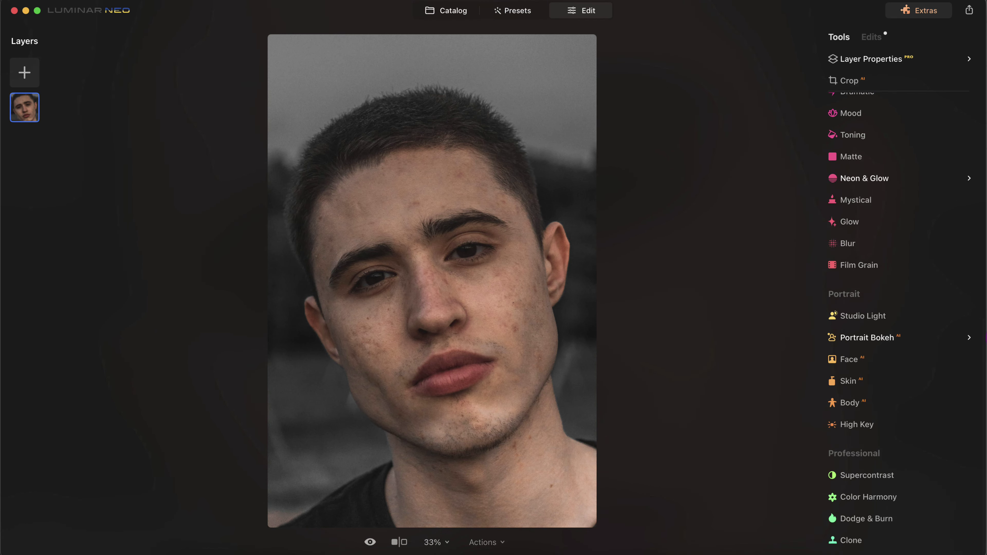
{"action": "left_click", "coordinate": [852, 337]}
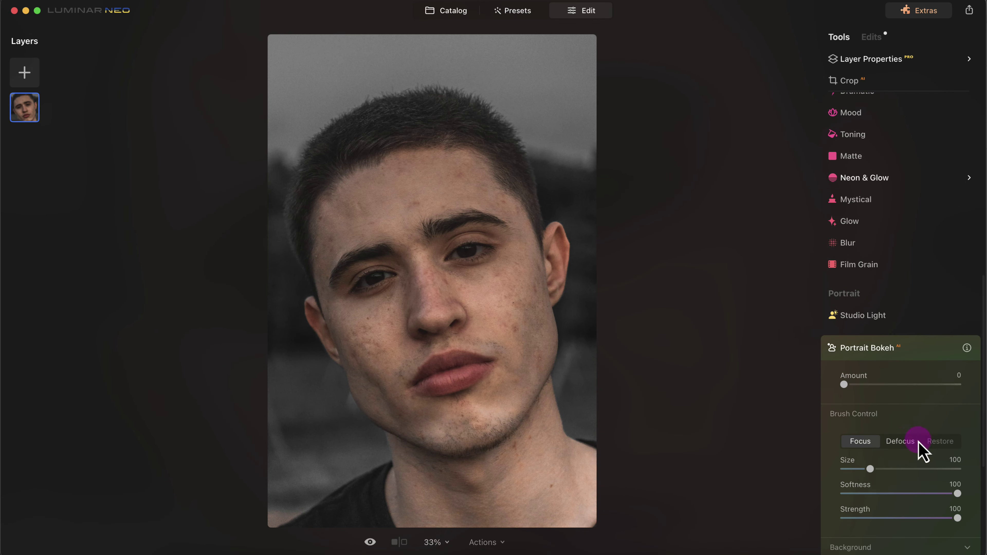
{"action": "left_click_drag", "start_coordinate": [445, 33], "coordinate": [562, 88]}
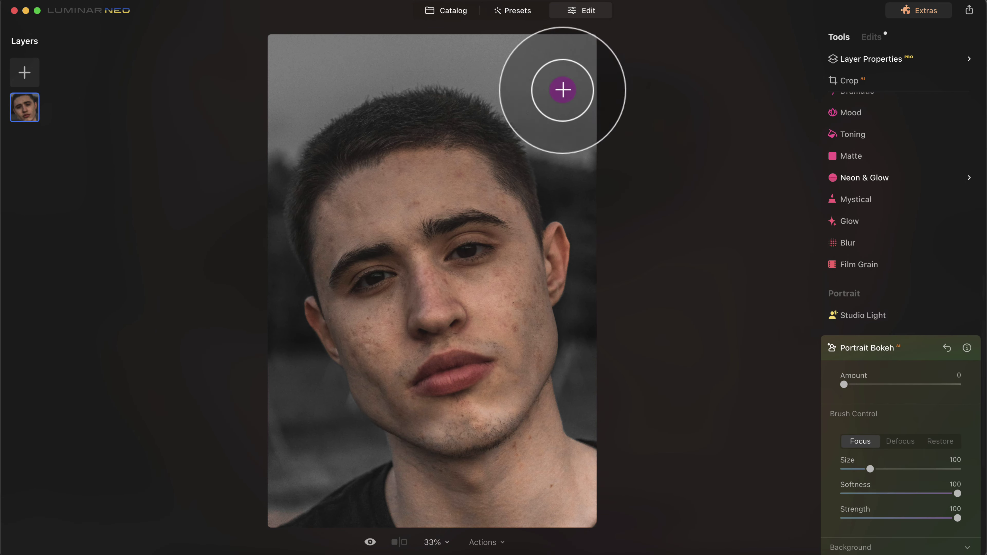
{"action": "left_click", "coordinate": [925, 348]}
{"action": "left_click", "coordinate": [879, 350]}
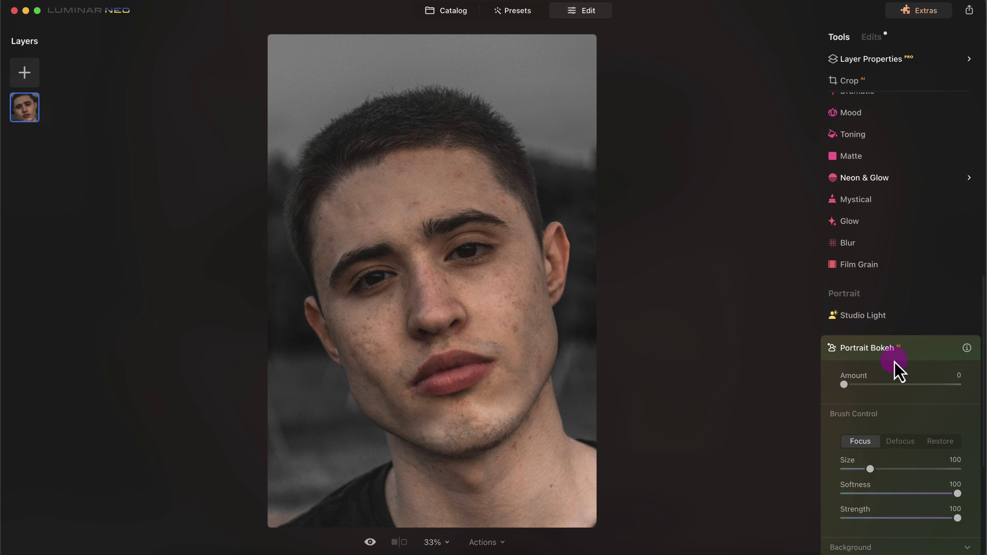
{"action": "left_click", "coordinate": [891, 355]}
Step: Try the Face tool's Face Light on the man's portrait and return it to 0
{"action": "left_click", "coordinate": [888, 364]}
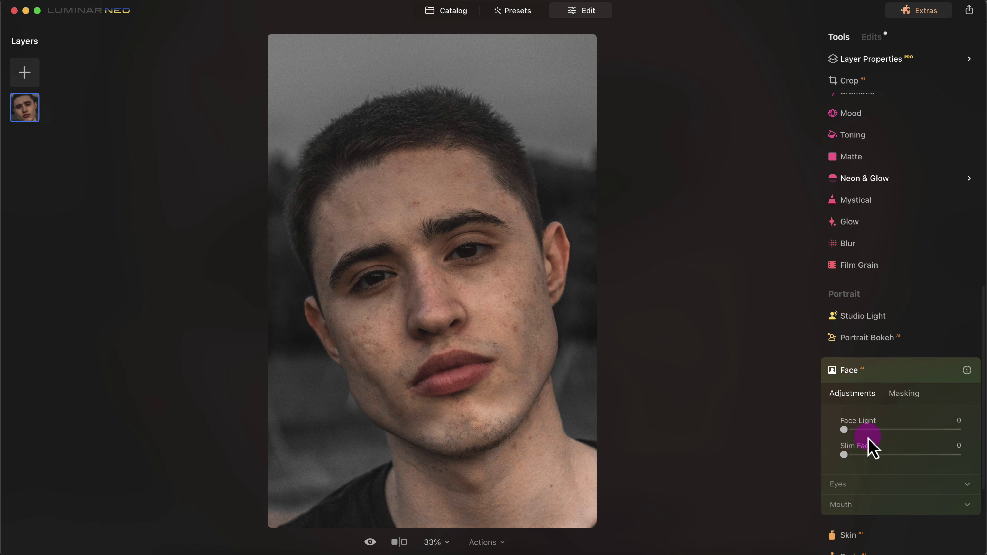
{"action": "left_click_drag", "start_coordinate": [851, 430], "coordinate": [820, 463]}
{"action": "left_click", "coordinate": [925, 374]}
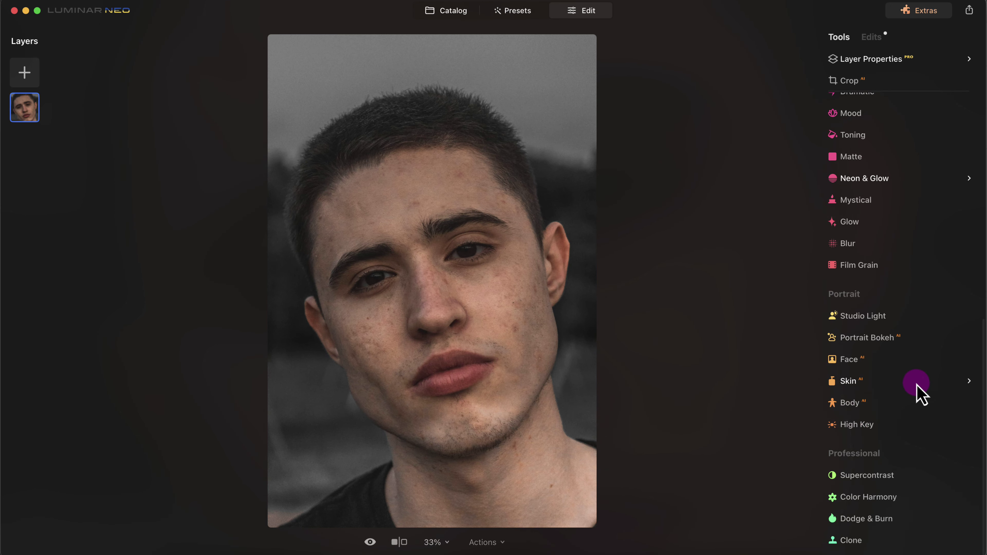
Step: Smooth the man's skin by setting the Skin tool's Amount to 100, and compare the portrait with its original
{"action": "left_click", "coordinate": [918, 383]}
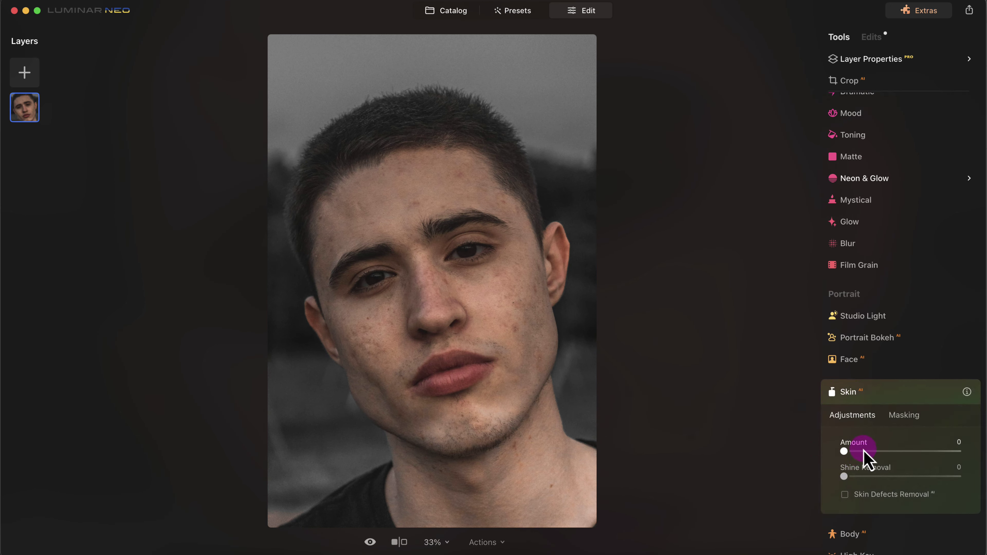
{"action": "left_click_drag", "start_coordinate": [866, 458], "coordinate": [958, 452]}
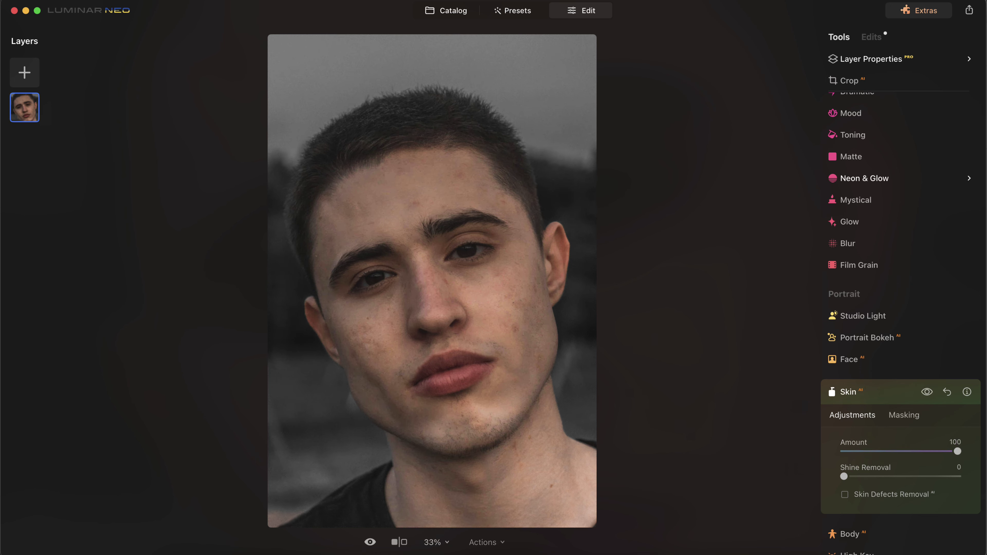
{"action": "key", "text": "backslash"}
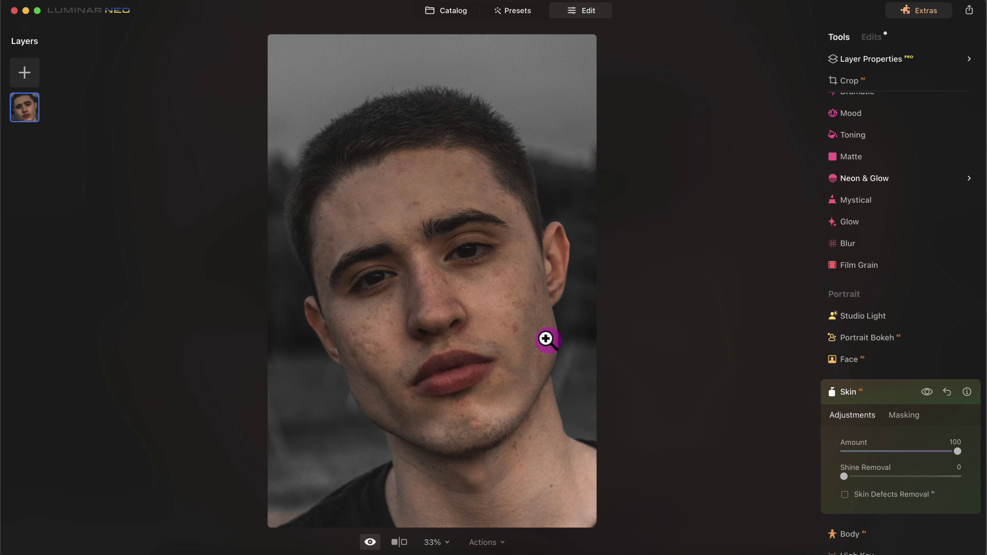
{"action": "key", "text": "backslash"}
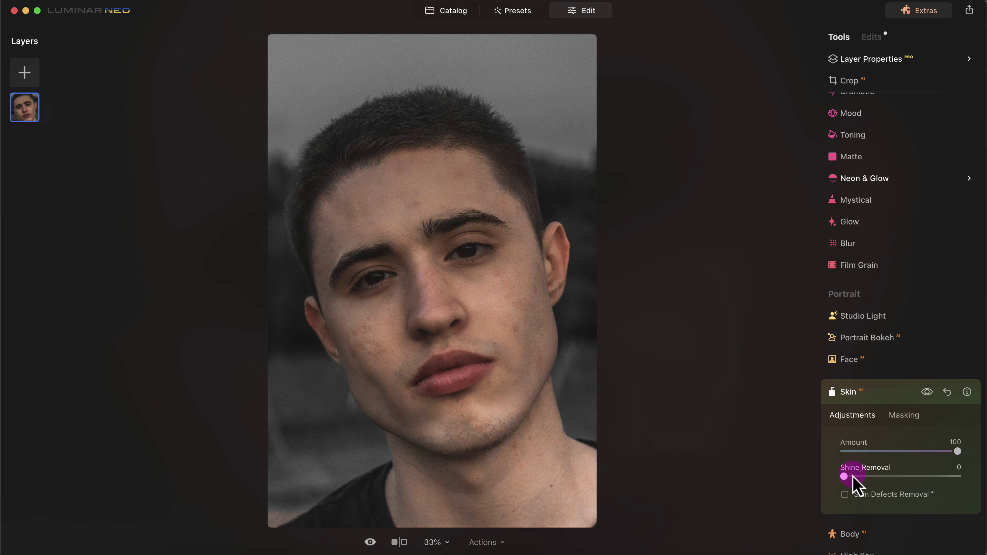
Step: Try Shine Removal and Skin Defects Removal on the man's portrait, returning them to 0 and off
{"action": "left_click_drag", "start_coordinate": [851, 478], "coordinate": [821, 473]}
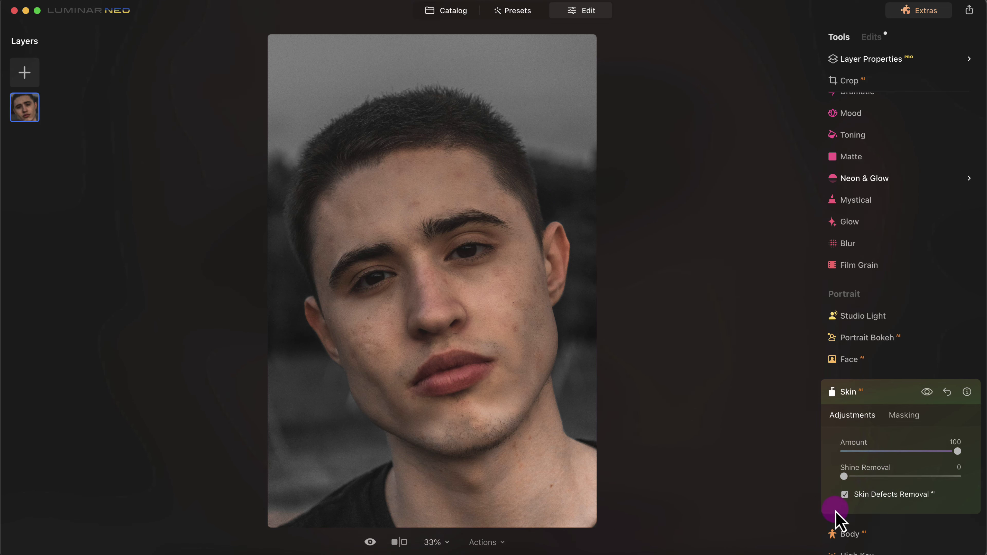
{"action": "left_click", "coordinate": [845, 496]}
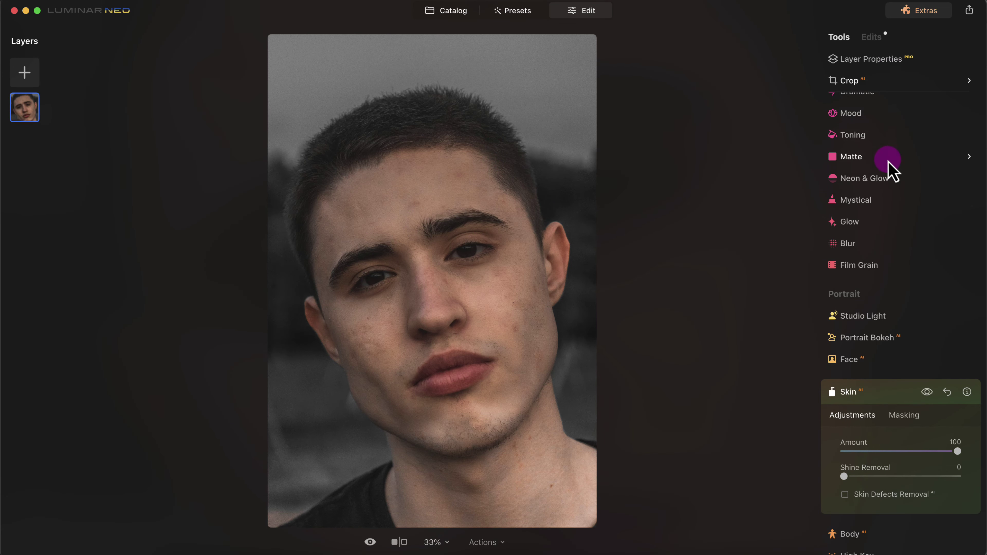
Step: Look at the Body tool's settings and try High Key's Amount on the portrait, returning it to 0
{"action": "scroll", "coordinate": [912, 486], "scroll_direction": "down", "scroll_amount": 2}
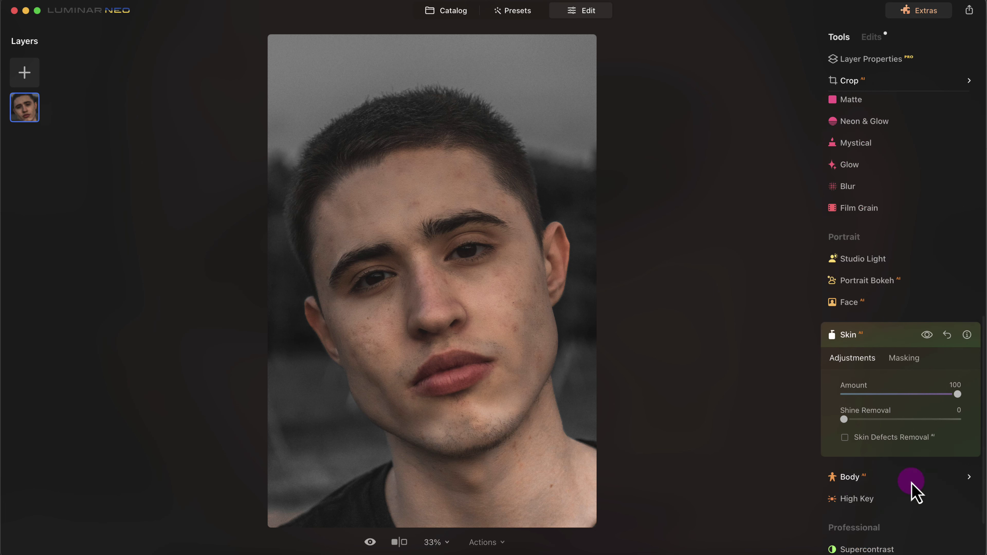
{"action": "left_click", "coordinate": [849, 483]}
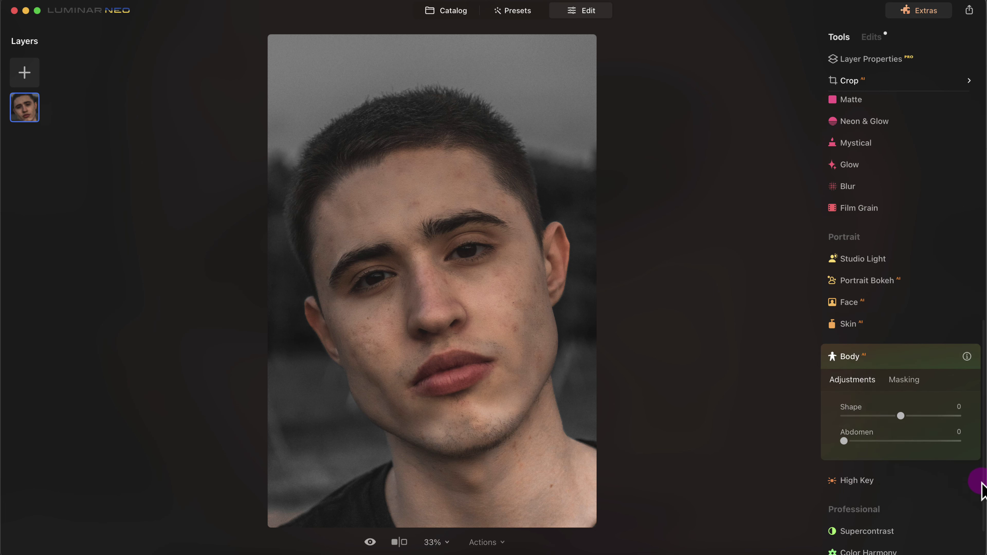
{"action": "left_click", "coordinate": [902, 488]}
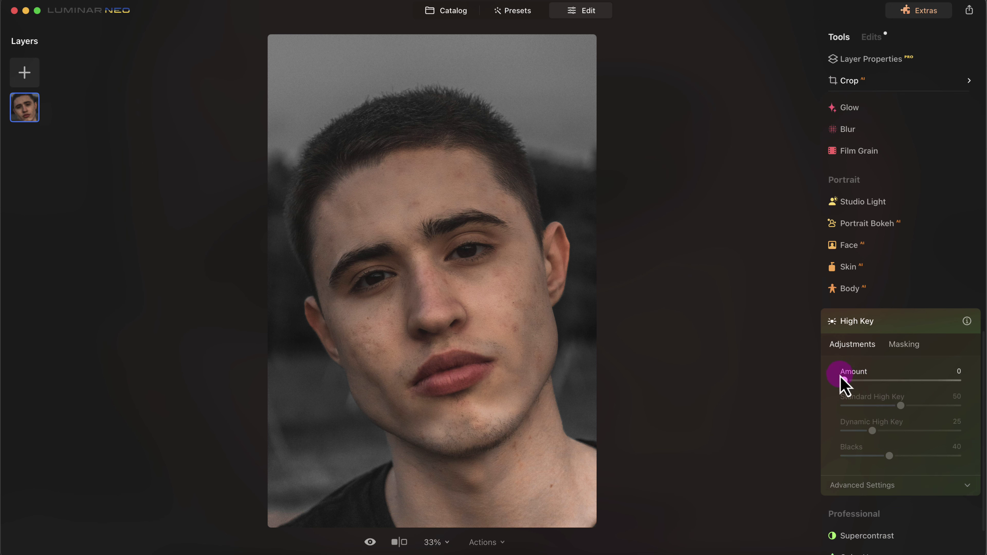
{"action": "left_click_drag", "start_coordinate": [844, 381], "coordinate": [815, 390]}
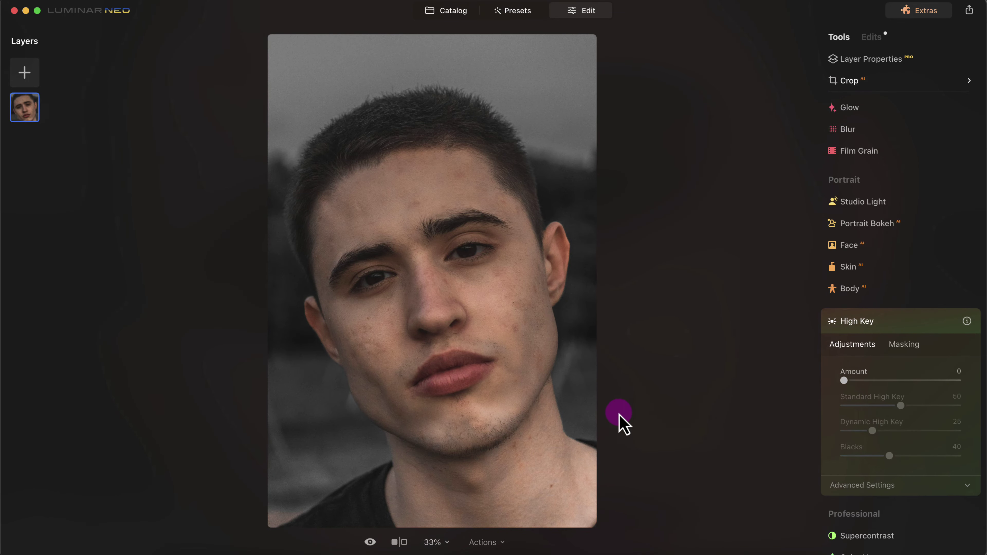
Step: Open the catalog's profile portrait of the woman against a tan background for editing
{"action": "left_click", "coordinate": [453, 17]}
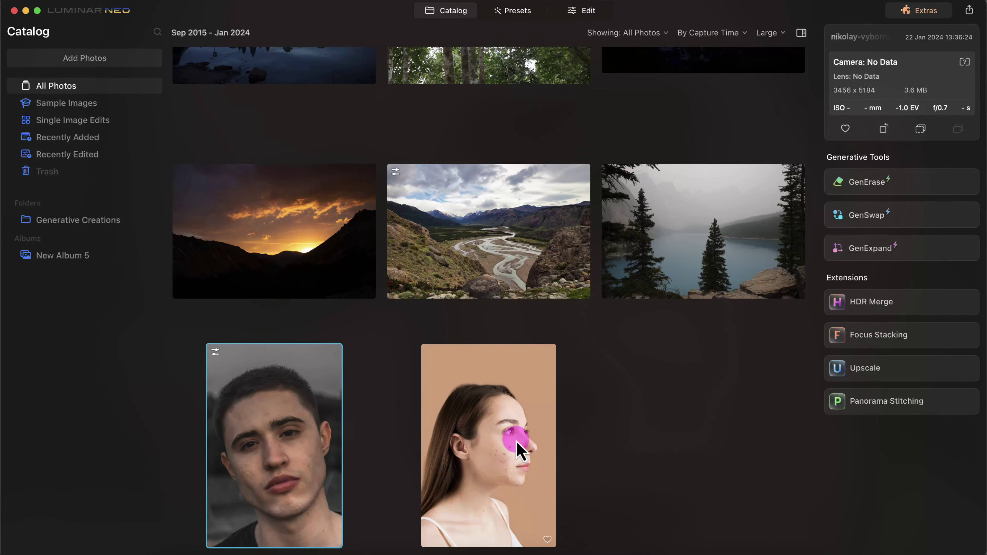
{"action": "double_click", "coordinate": [491, 432]}
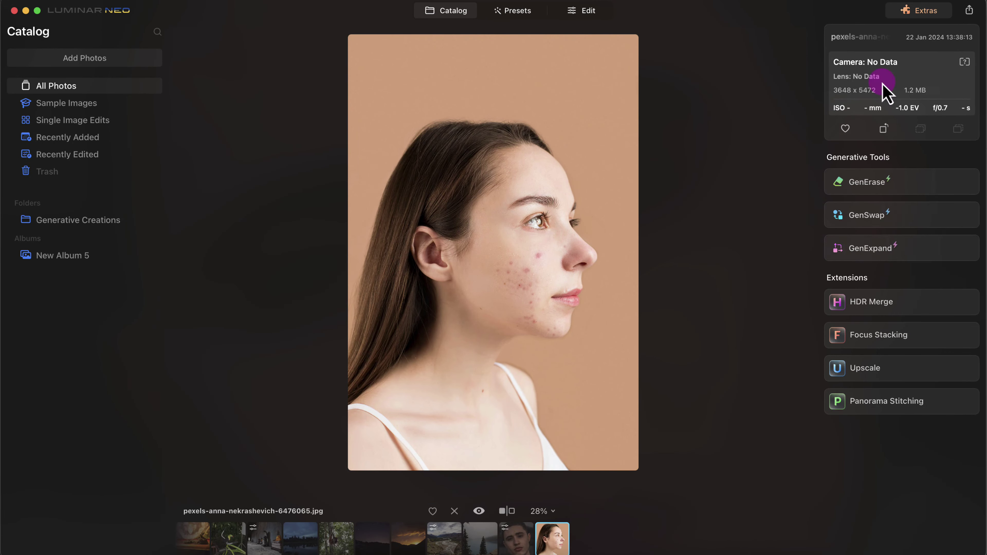
{"action": "left_click", "coordinate": [587, 12]}
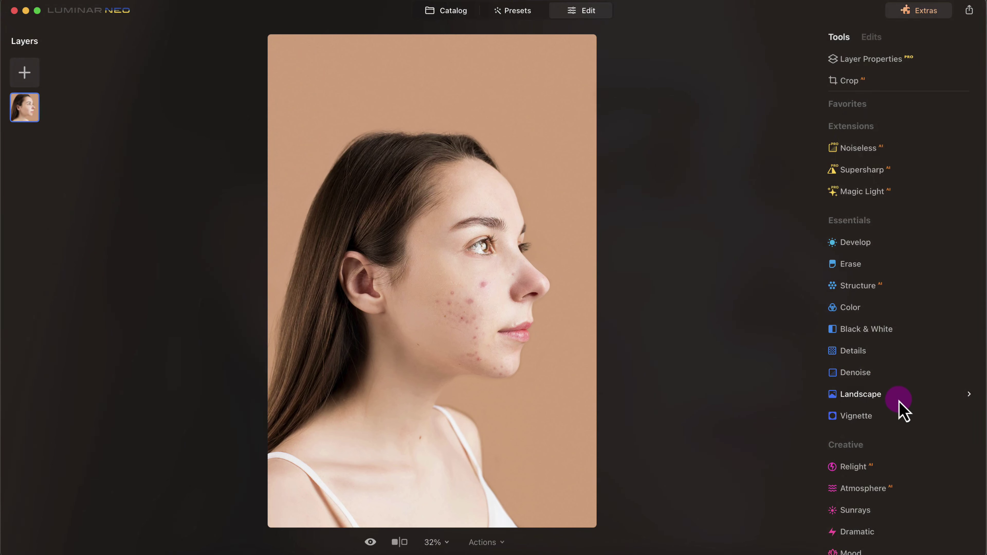
Step: Retouch the woman's skin with the Skin tool's Amount at 100 and Skin Defects Removal enabled, toggling the removal for comparison
{"action": "scroll", "coordinate": [901, 422], "scroll_direction": "down", "scroll_amount": 10}
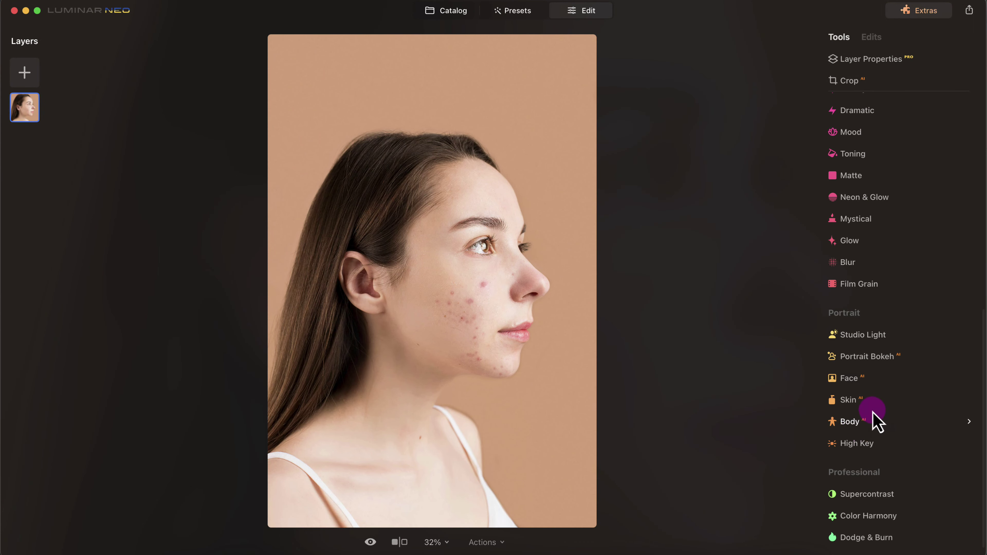
{"action": "left_click", "coordinate": [869, 401]}
{"action": "scroll", "coordinate": [921, 447], "scroll_direction": "down", "scroll_amount": 1}
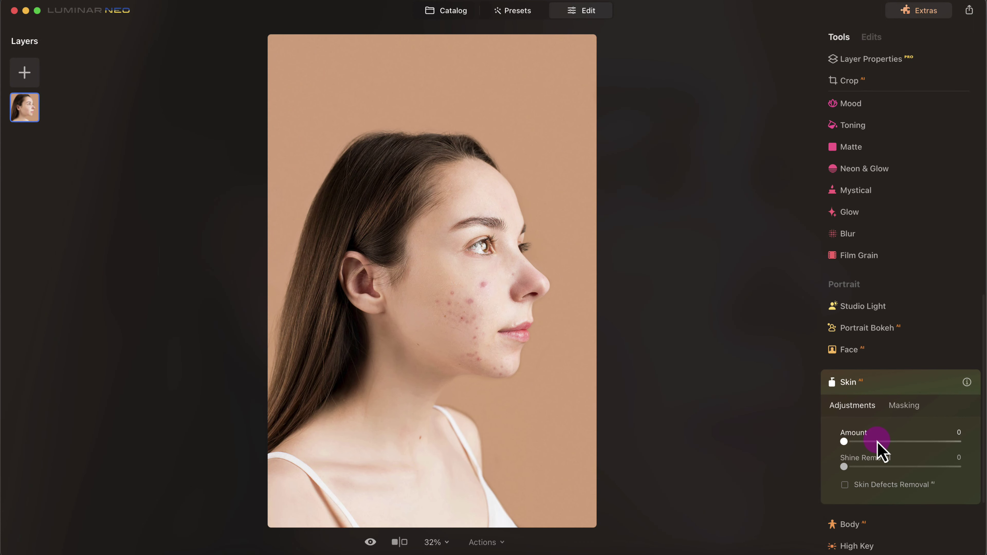
{"action": "left_click_drag", "start_coordinate": [878, 439], "coordinate": [982, 443]}
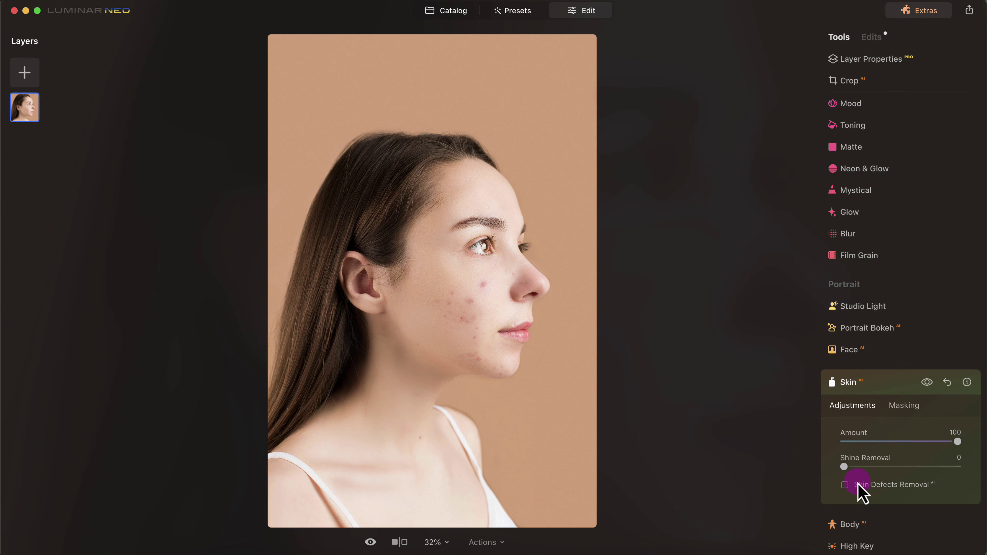
{"action": "left_click", "coordinate": [845, 486]}
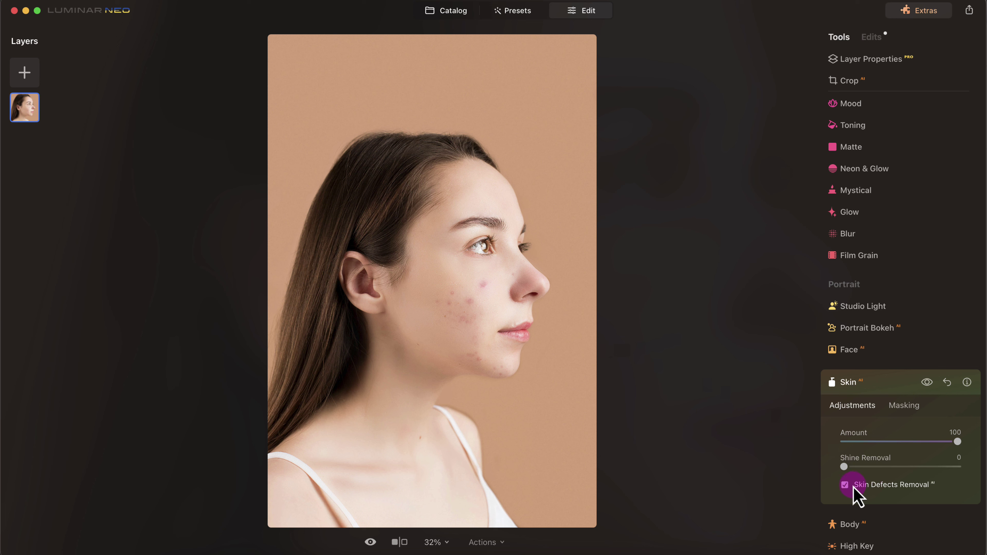
{"action": "left_click", "coordinate": [845, 485]}
{"action": "left_click", "coordinate": [845, 485]}
{"action": "left_click", "coordinate": [862, 392]}
Step: Erase two blemishes on the woman's cheek below the eye using the Erase tool with brush Size 20
{"action": "scroll", "coordinate": [881, 420], "scroll_direction": "up", "scroll_amount": 10}
{"action": "left_click", "coordinate": [969, 265]}
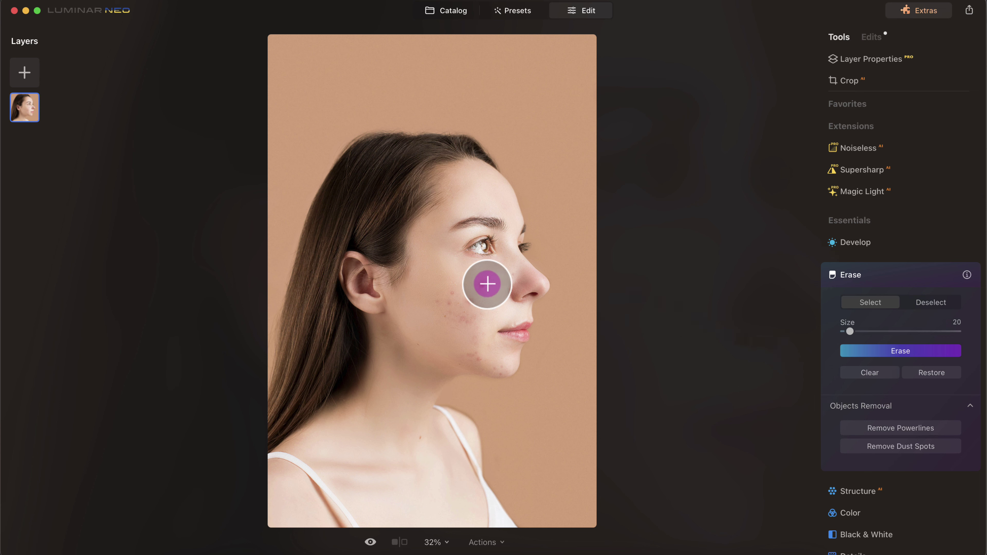
{"action": "key", "text": "bracketleft"}
{"action": "key", "text": "bracketleft"}
{"action": "key", "text": "bracketright"}
{"action": "key", "text": "bracketright"}
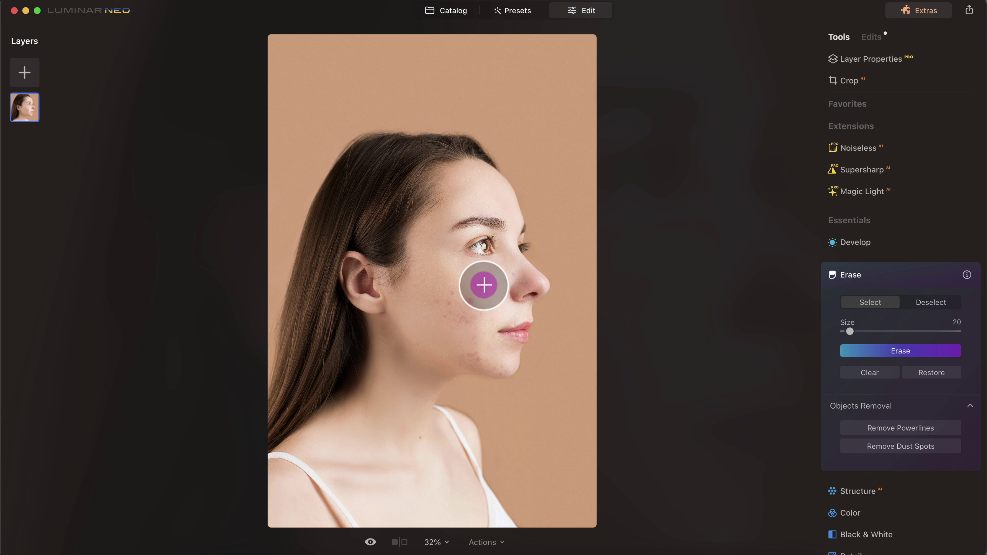
{"action": "left_click", "coordinate": [484, 285]}
{"action": "left_click", "coordinate": [470, 303]}
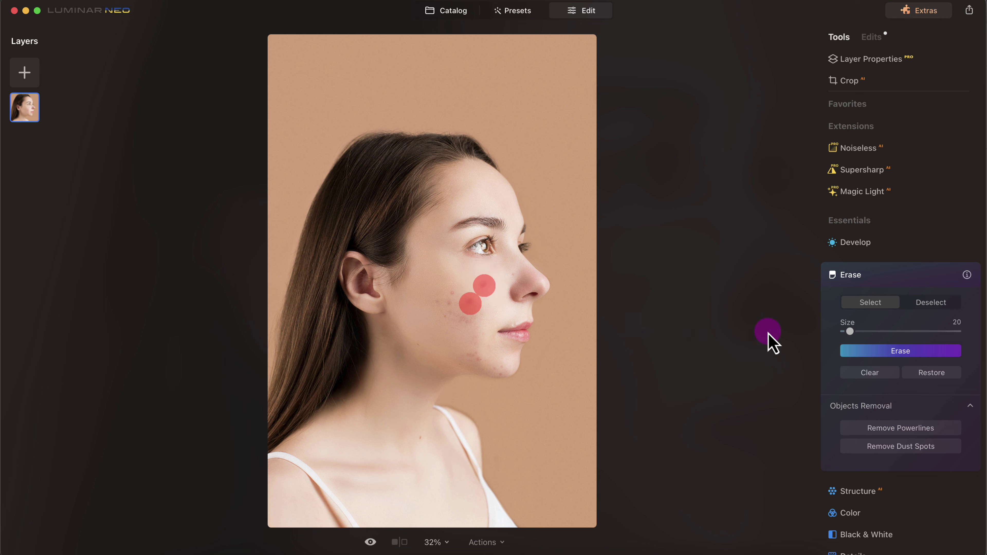
{"action": "left_click", "coordinate": [940, 352]}
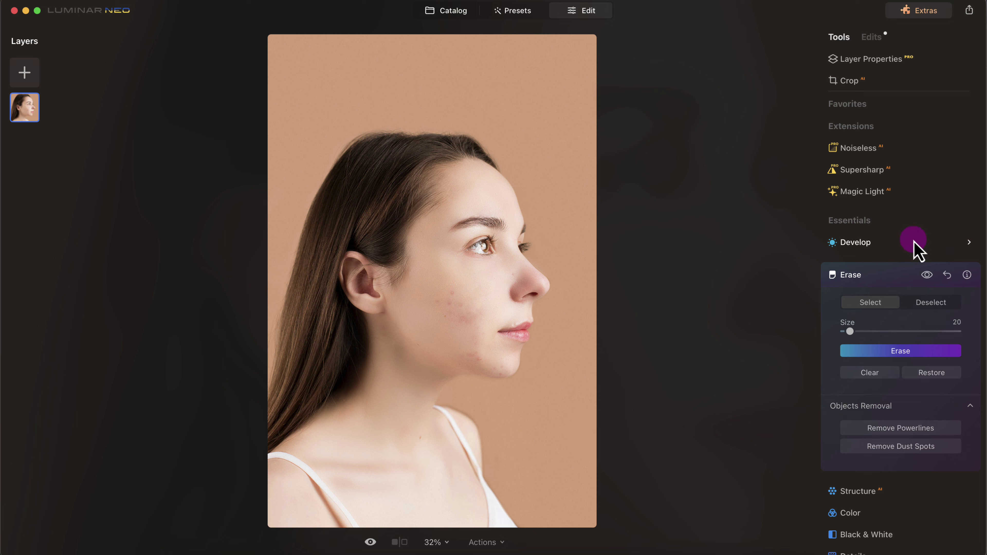
{"action": "scroll", "coordinate": [914, 385], "scroll_direction": "down", "scroll_amount": 12}
{"action": "scroll", "coordinate": [909, 400], "scroll_direction": "down", "scroll_amount": 5}
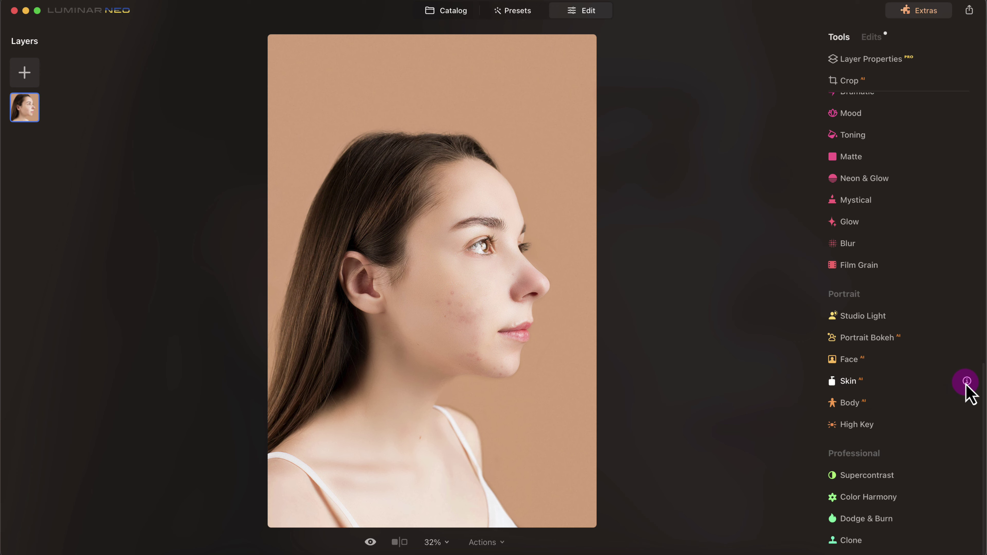
{"action": "left_click", "coordinate": [967, 381]}
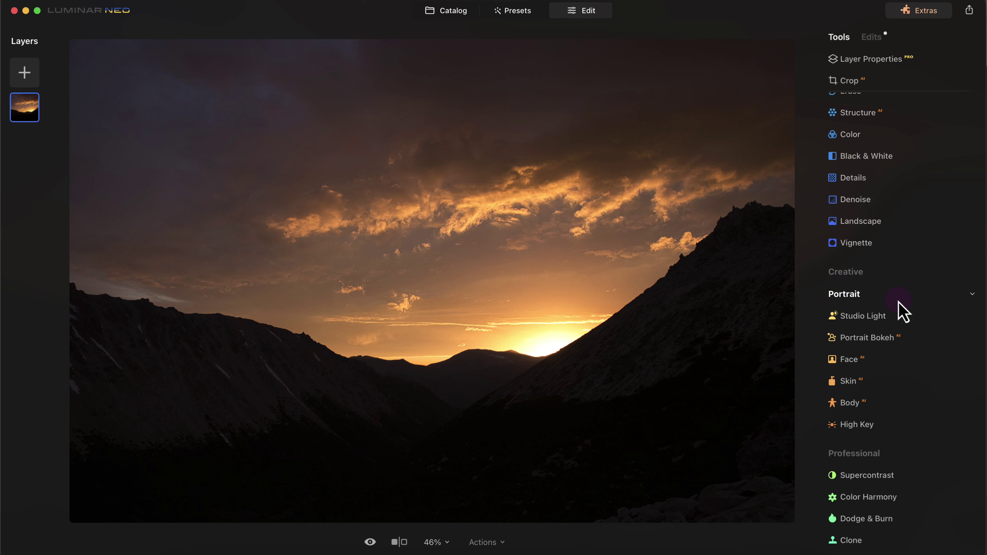
Step: Apply the creative Mystical effect to the sunset landscape with an Amount of 46
{"action": "scroll", "coordinate": [875, 288], "scroll_direction": "up", "scroll_amount": 3}
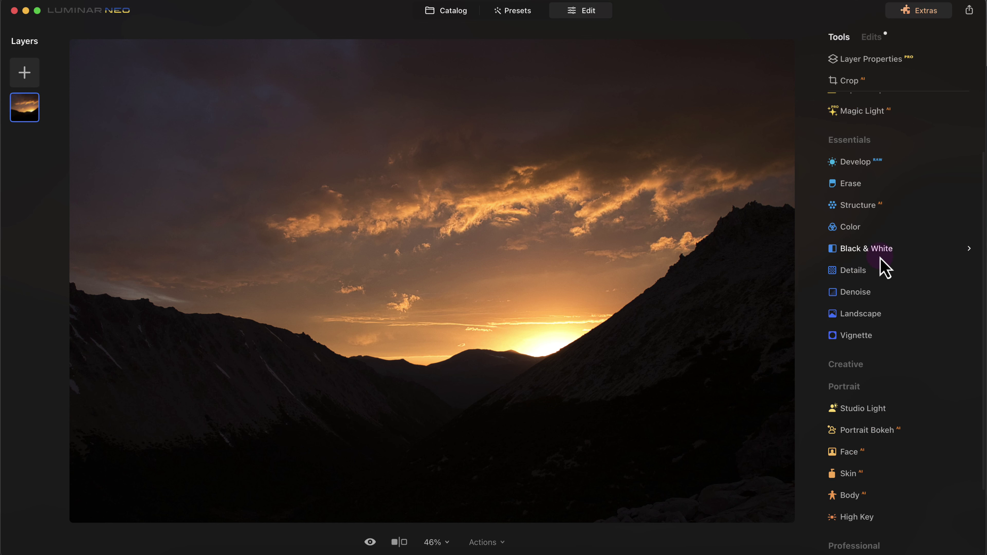
{"action": "scroll", "coordinate": [890, 272], "scroll_direction": "up", "scroll_amount": 2}
{"action": "scroll", "coordinate": [882, 381], "scroll_direction": "down", "scroll_amount": 4}
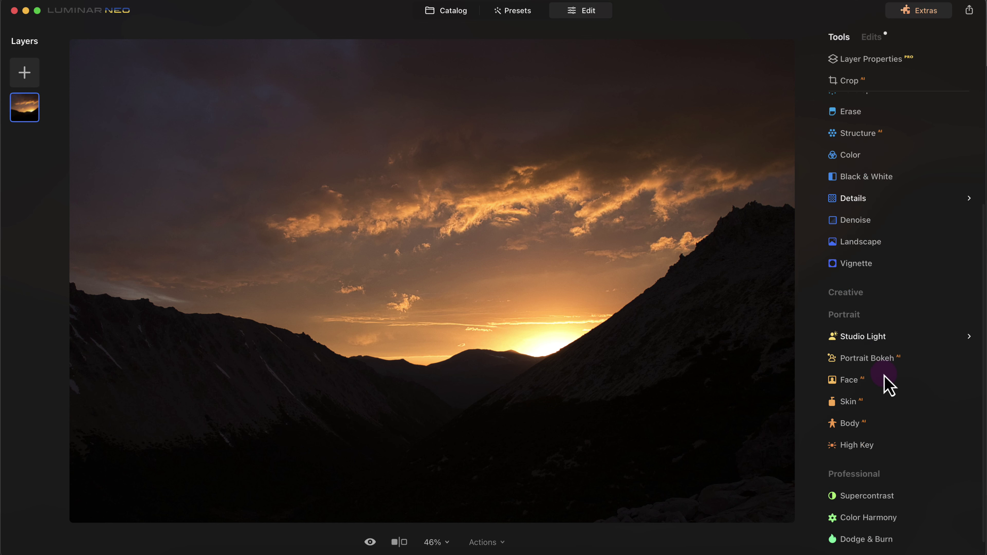
{"action": "scroll", "coordinate": [887, 381], "scroll_direction": "up", "scroll_amount": 1}
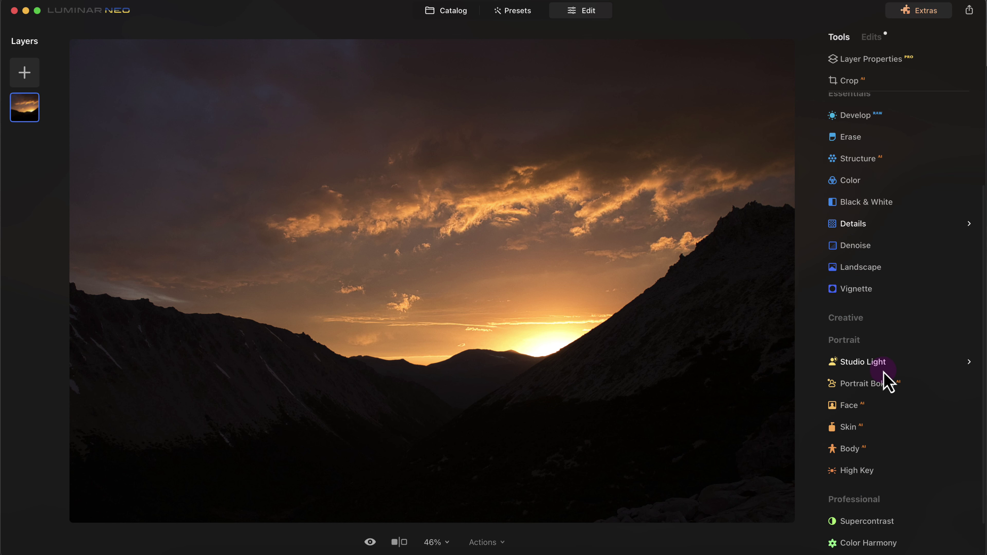
{"action": "left_click", "coordinate": [861, 328]}
{"action": "scroll", "coordinate": [916, 359], "scroll_direction": "down", "scroll_amount": 2}
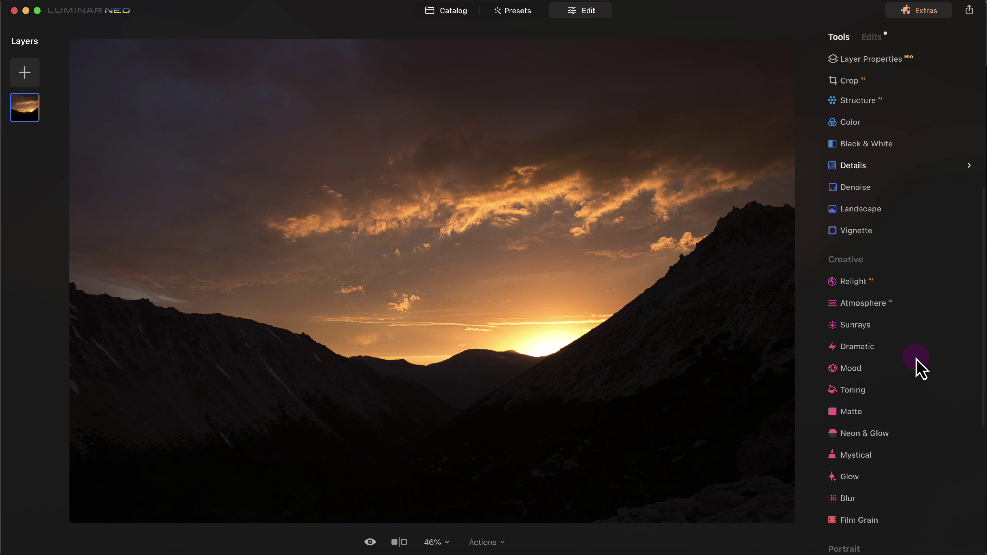
{"action": "scroll", "coordinate": [871, 432], "scroll_direction": "down", "scroll_amount": 2}
{"action": "left_click", "coordinate": [873, 403]}
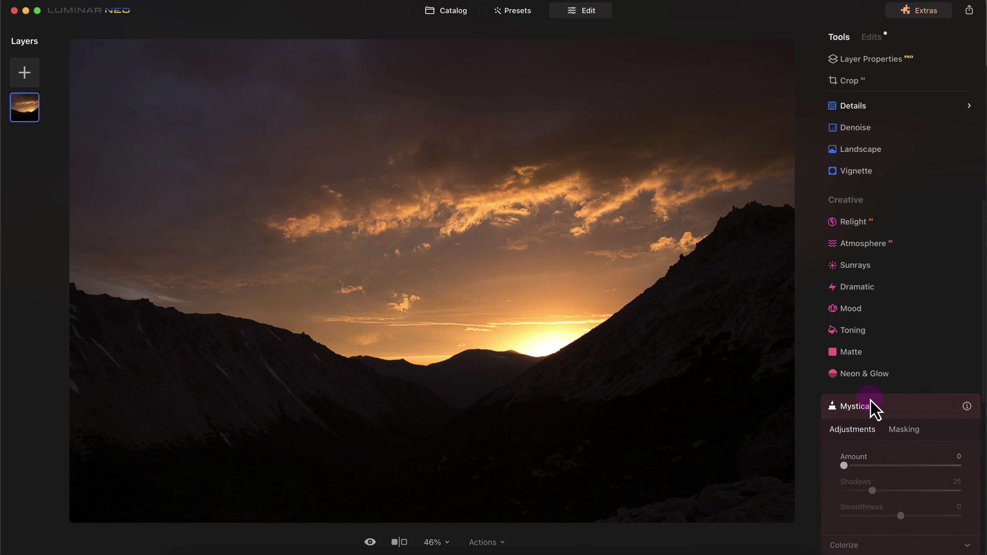
{"action": "scroll", "coordinate": [916, 373], "scroll_direction": "down", "scroll_amount": 3}
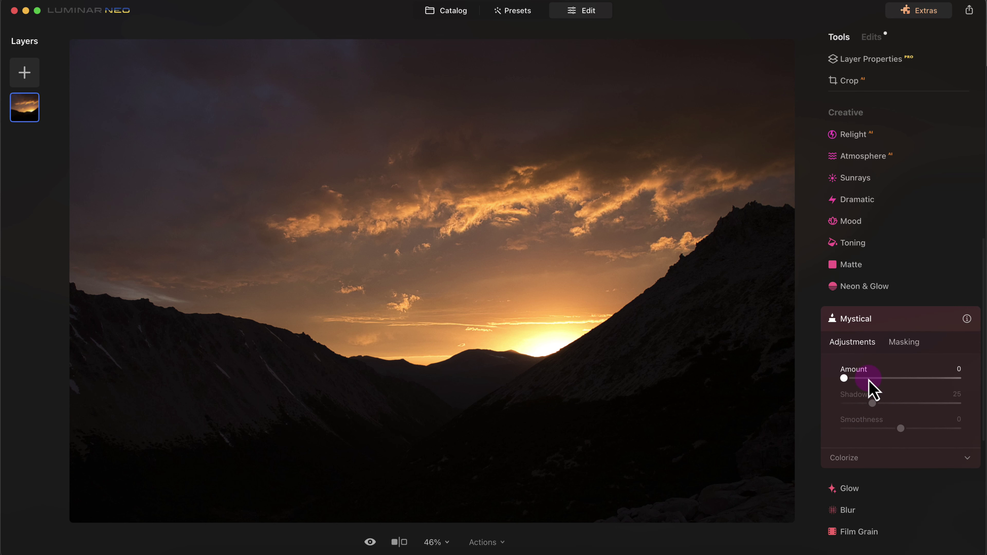
{"action": "mouse_move", "coordinate": [869, 380]}
{"action": "left_mouse_down"}
{"action": "mouse_move", "coordinate": [844, 379]}
{"action": "mouse_move", "coordinate": [878, 379]}
{"action": "left_mouse_up"}
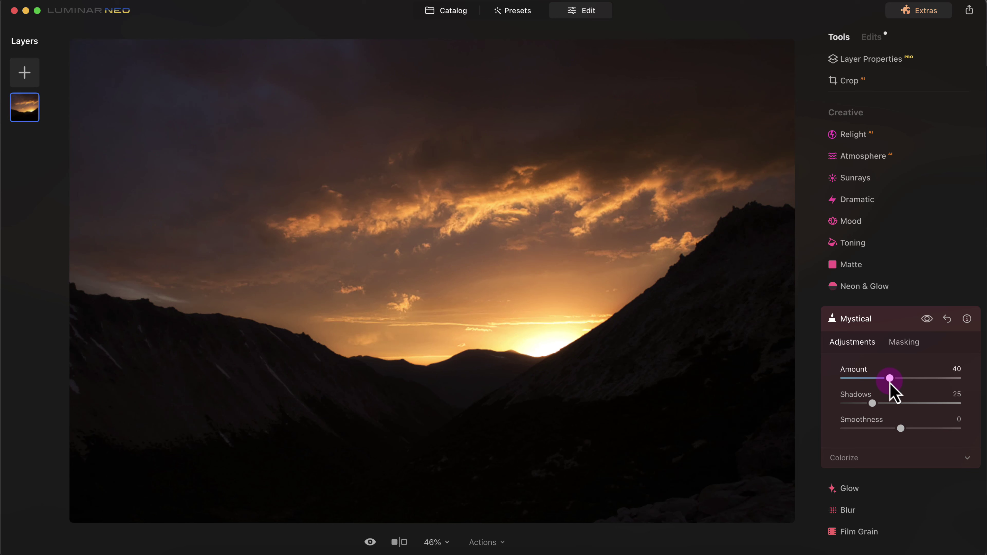
{"action": "left_click_drag", "start_coordinate": [892, 382], "coordinate": [896, 383]}
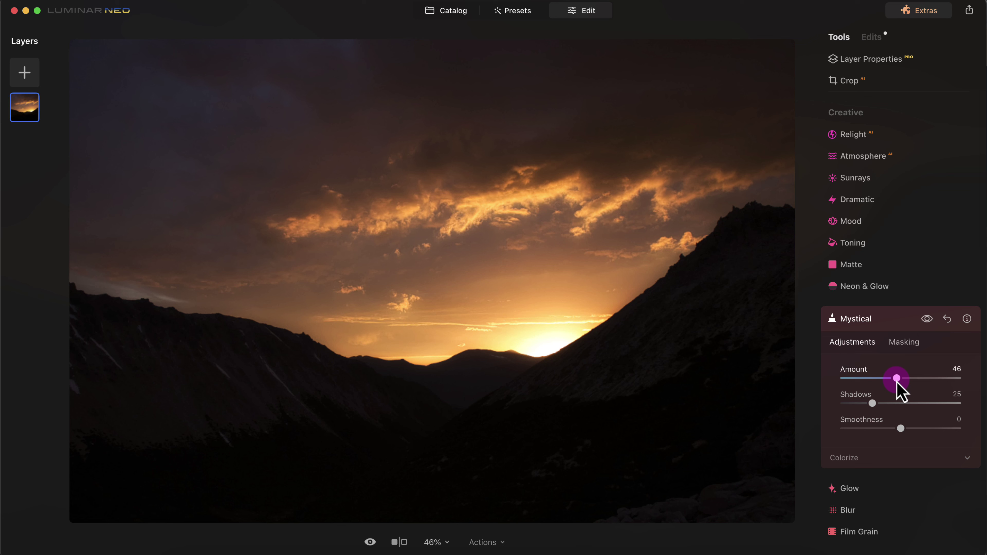
Step: Try Mystical's Amount at 100 and its Smoothness at 60, returning them to 46 and 0
{"action": "left_click_drag", "start_coordinate": [898, 383], "coordinate": [986, 381]}
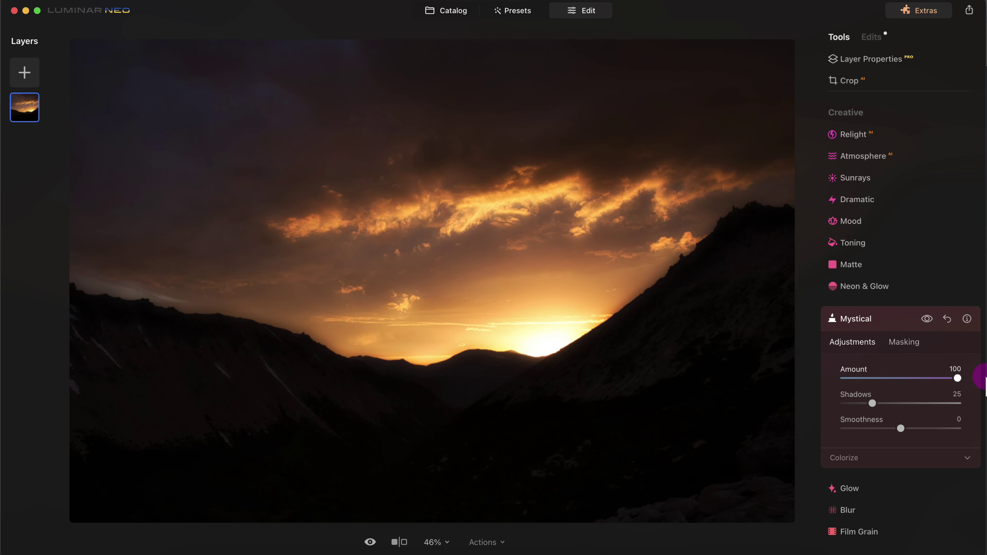
{"action": "left_click", "coordinate": [706, 330]}
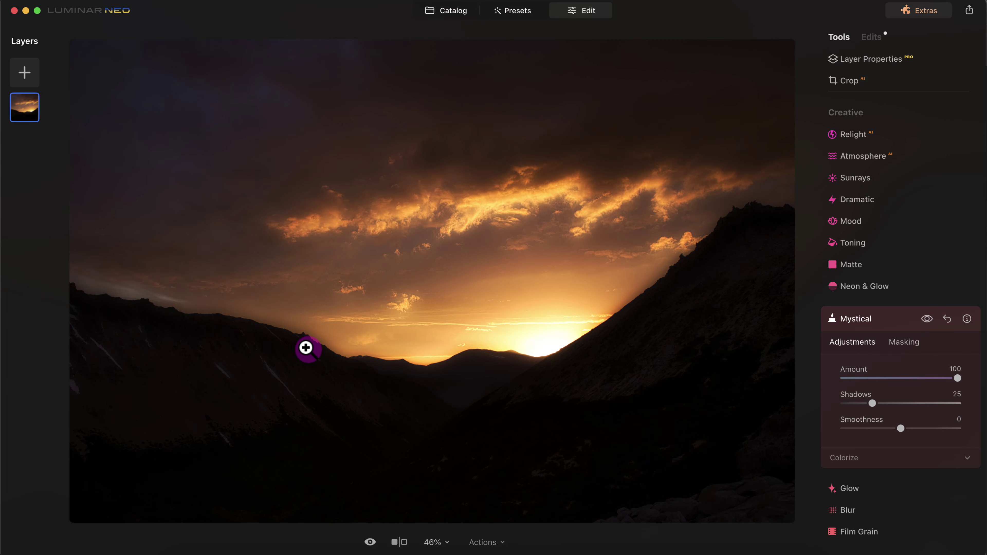
{"action": "left_click_drag", "start_coordinate": [956, 381], "coordinate": [850, 403]}
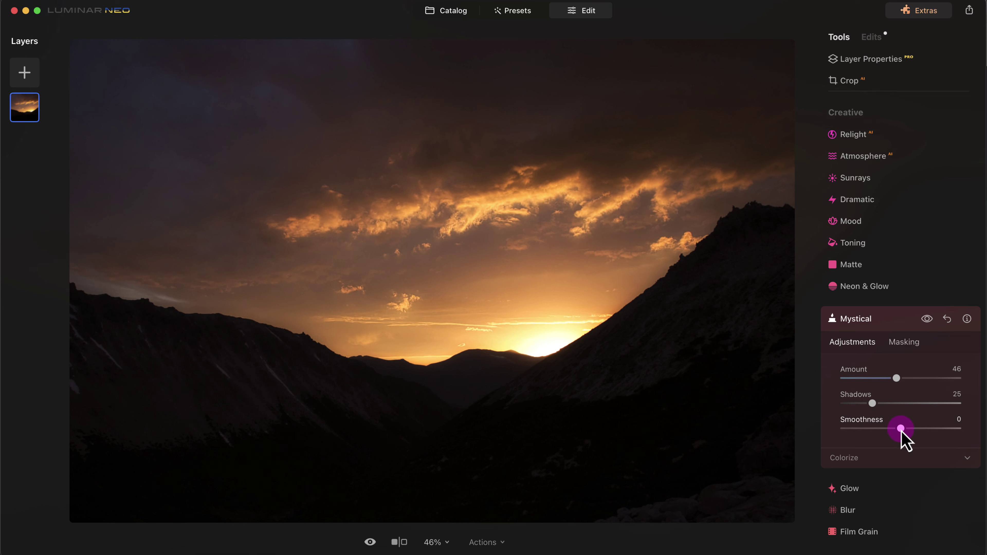
{"action": "mouse_move", "coordinate": [901, 432]}
{"action": "left_mouse_down"}
{"action": "mouse_move", "coordinate": [957, 428]}
{"action": "mouse_move", "coordinate": [847, 429]}
{"action": "mouse_move", "coordinate": [935, 431]}
{"action": "mouse_move", "coordinate": [919, 431]}
{"action": "left_mouse_up"}
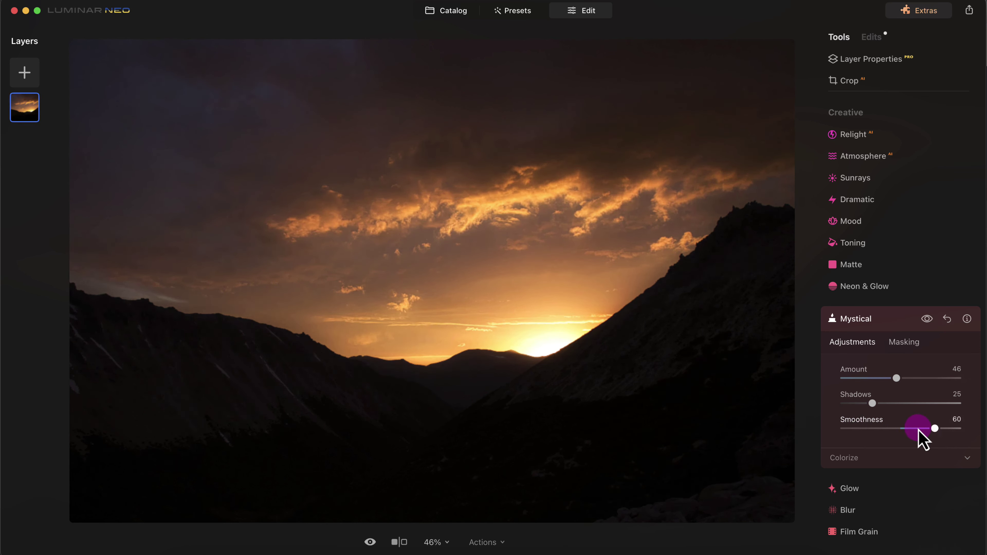
Step: Compare the landscape with and without Mystical, and set the effect's Amount to 62
{"action": "left_click", "coordinate": [928, 319]}
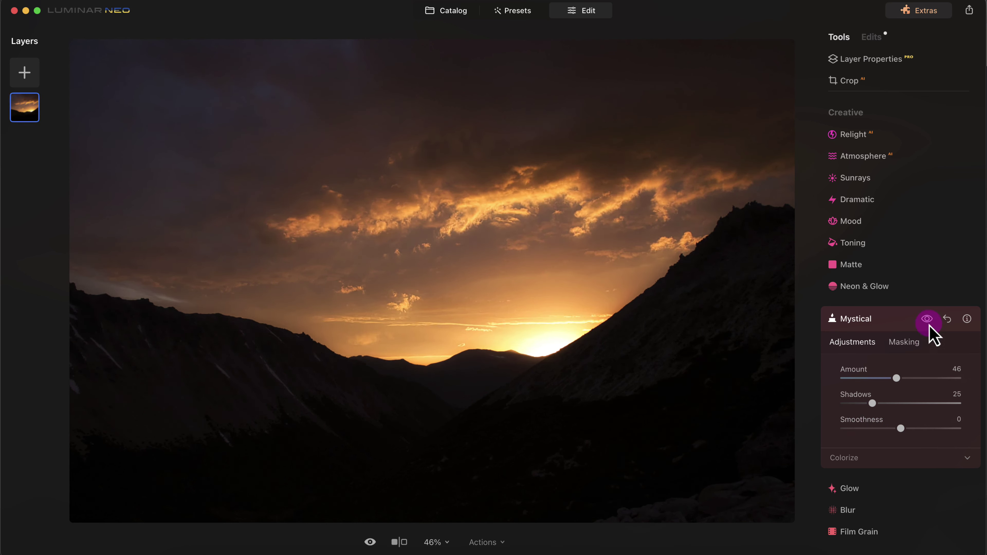
{"action": "left_click", "coordinate": [928, 320]}
{"action": "left_click", "coordinate": [909, 380]}
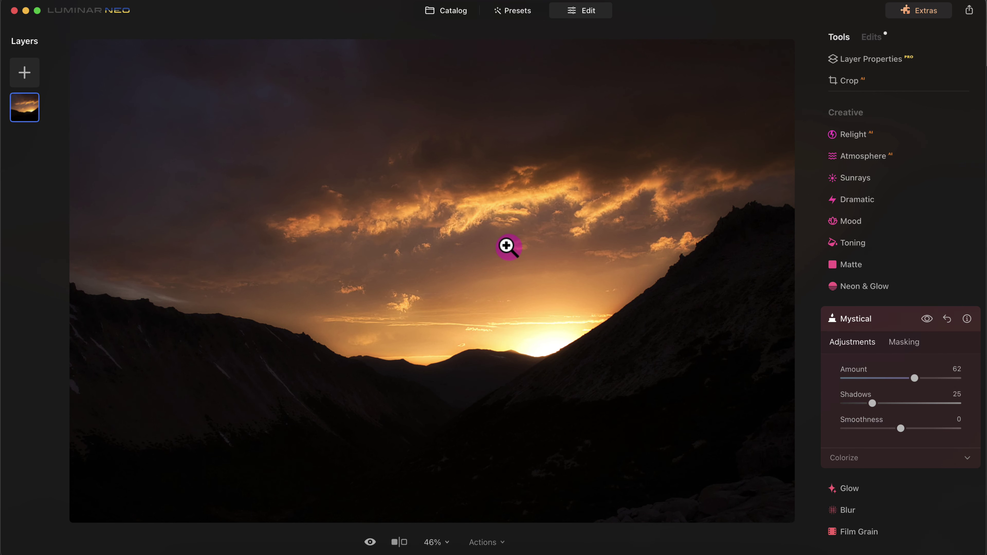
{"action": "left_click", "coordinate": [888, 327]}
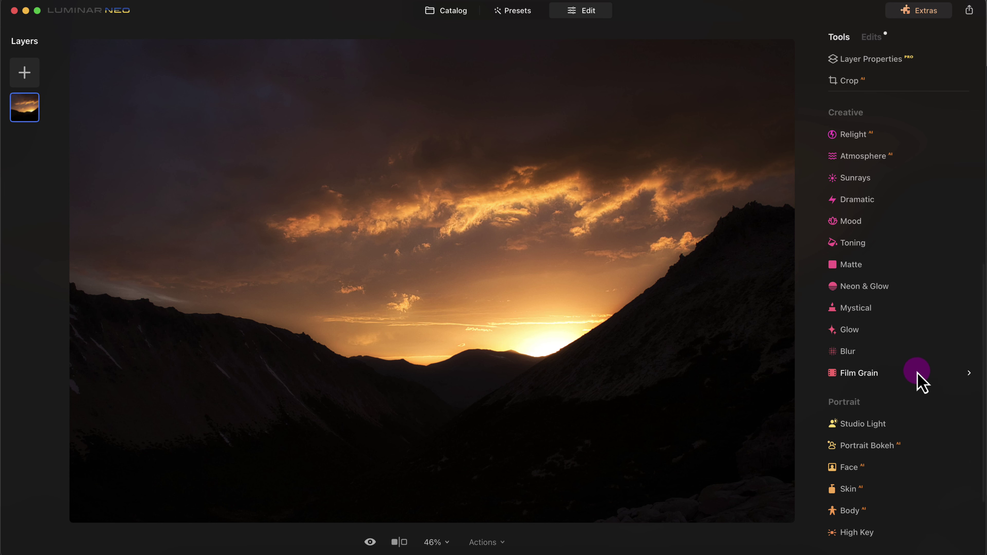
Step: Adjust the landscape's colors with Color Harmony, setting Brilliance to 10 and Warmth to -28
{"action": "scroll", "coordinate": [921, 380], "scroll_direction": "down", "scroll_amount": 3}
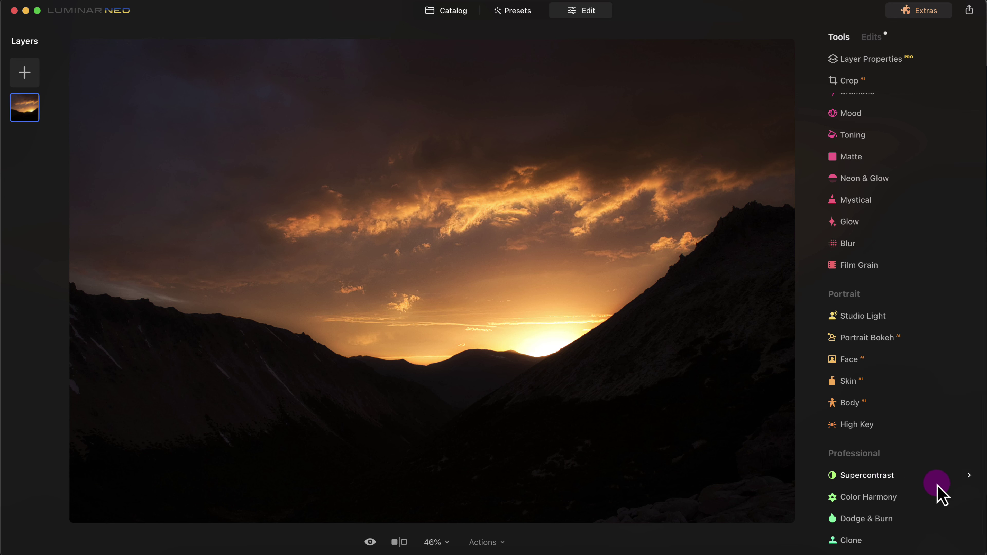
{"action": "left_click", "coordinate": [868, 499]}
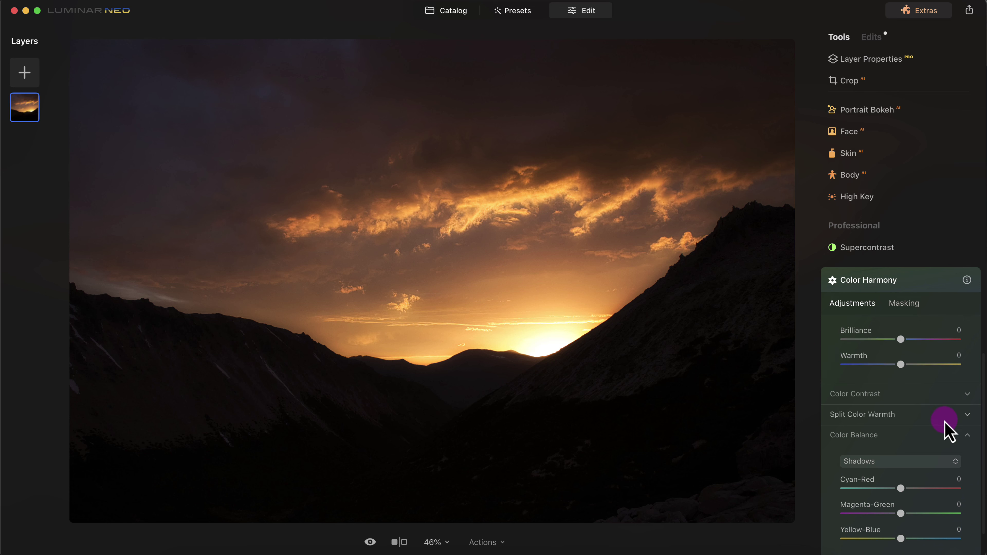
{"action": "scroll", "coordinate": [948, 426], "scroll_direction": "down", "scroll_amount": 2}
{"action": "mouse_move", "coordinate": [909, 291]}
{"action": "left_mouse_down"}
{"action": "mouse_move", "coordinate": [924, 290]}
{"action": "mouse_move", "coordinate": [916, 292]}
{"action": "left_mouse_up"}
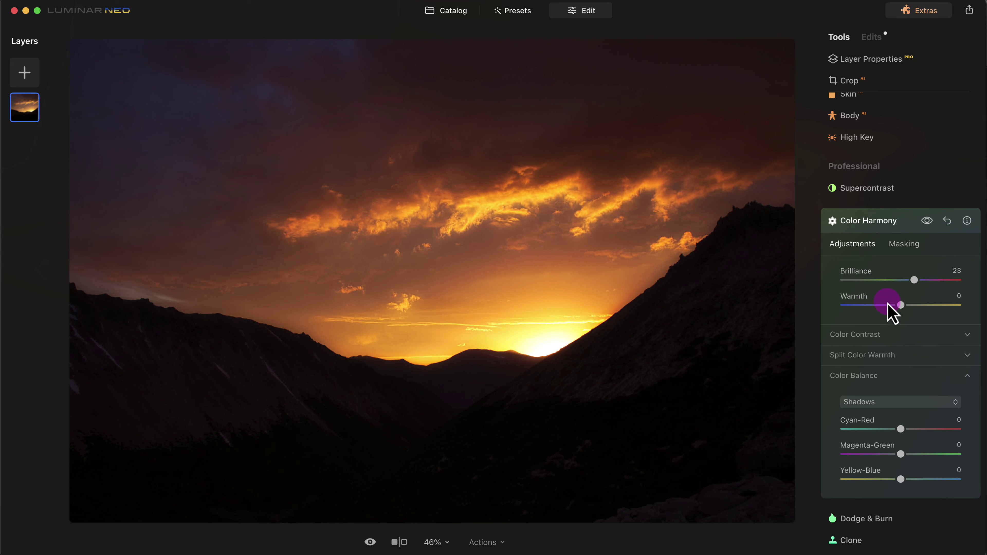
{"action": "left_click_drag", "start_coordinate": [893, 305], "coordinate": [892, 305]}
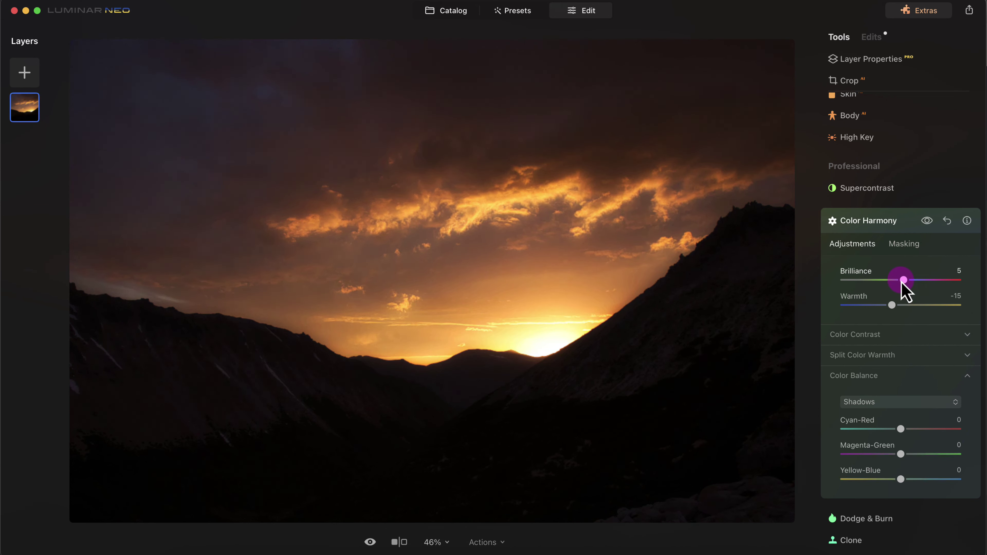
{"action": "left_click", "coordinate": [894, 306]}
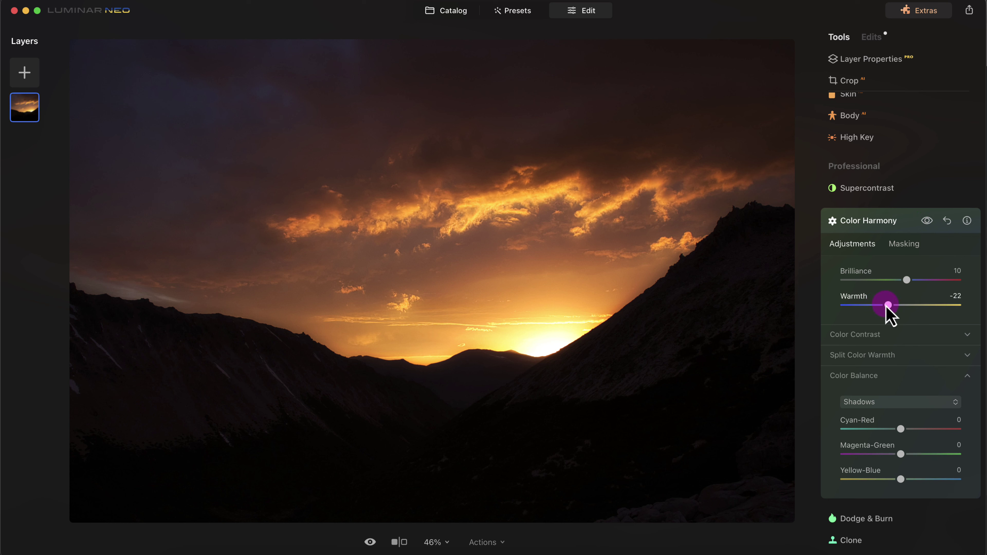
Step: Set Color Harmony's Color Balance for the Shadows to Magenta-Green -10, trying Yellow-Blue at -10 and returning it to 0
{"action": "left_click", "coordinate": [956, 402]}
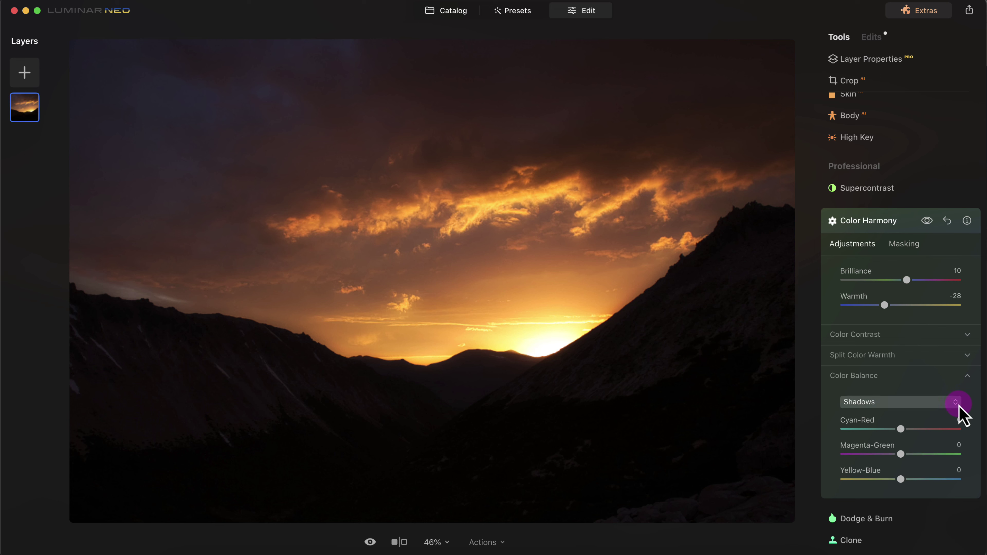
{"action": "left_click", "coordinate": [901, 480]}
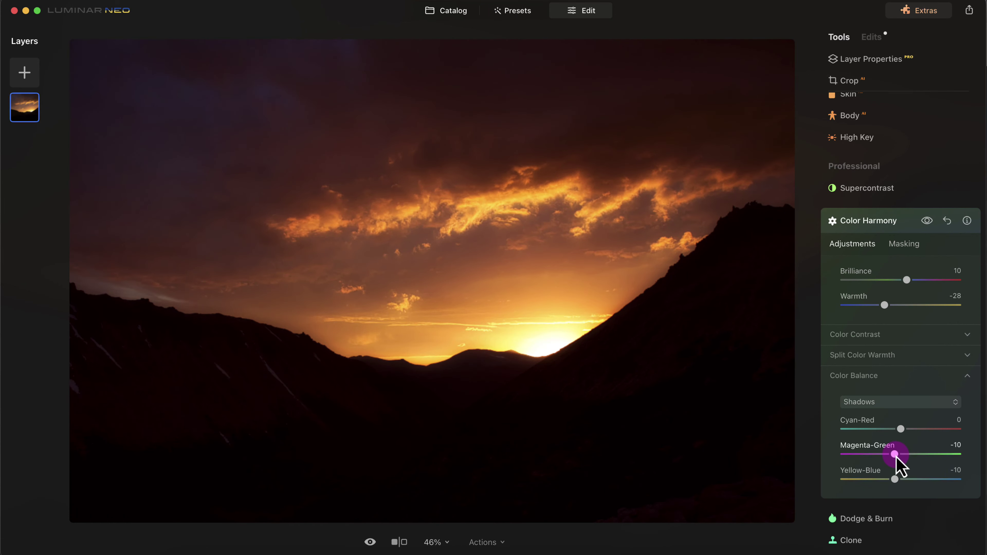
{"action": "mouse_move", "coordinate": [895, 479]}
{"action": "left_mouse_down"}
{"action": "mouse_move", "coordinate": [916, 480]}
{"action": "mouse_move", "coordinate": [907, 480]}
{"action": "left_mouse_up"}
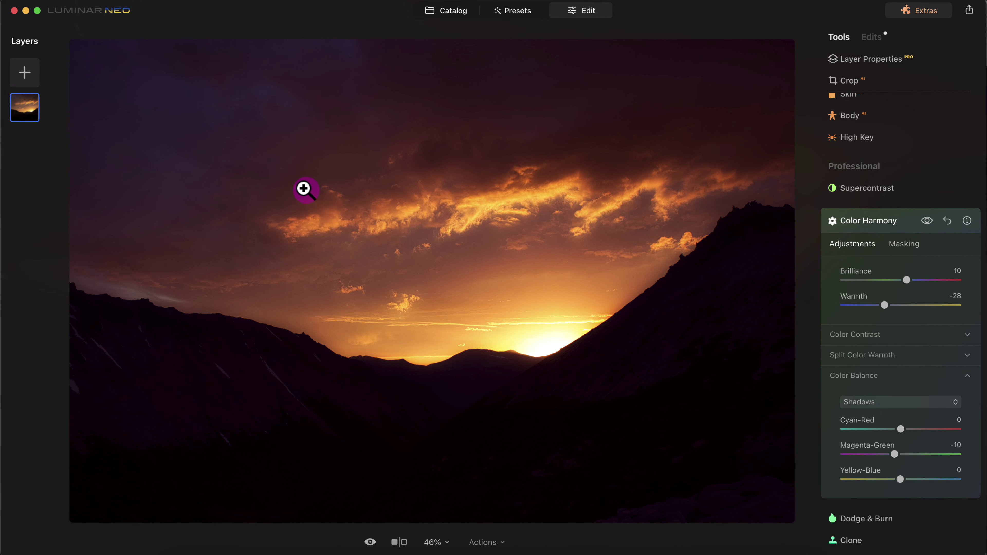
Step: Set Warm to -15 in Color Harmony's Split Color Warmth, leaving Cool at 0
{"action": "left_click", "coordinate": [970, 355]}
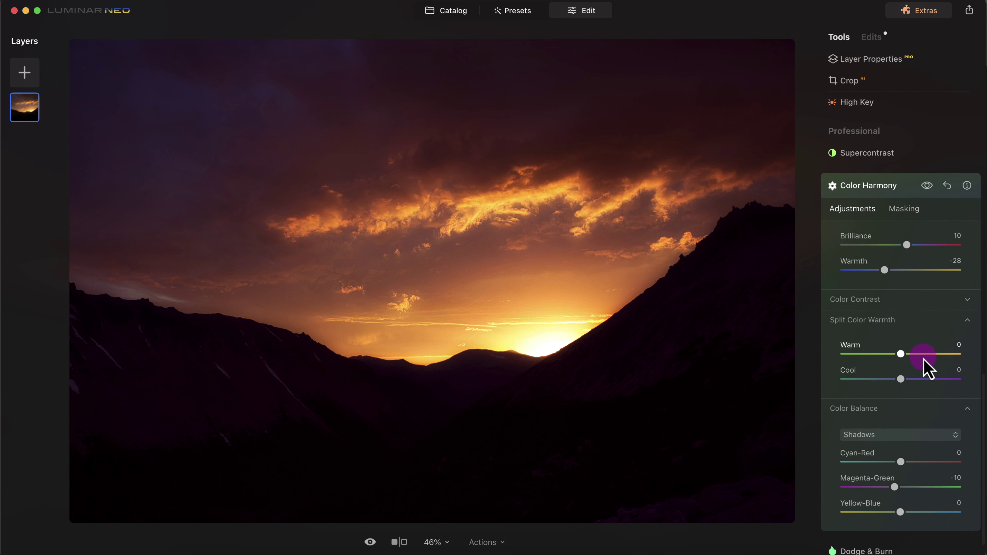
{"action": "left_click_drag", "start_coordinate": [901, 379], "coordinate": [894, 354]}
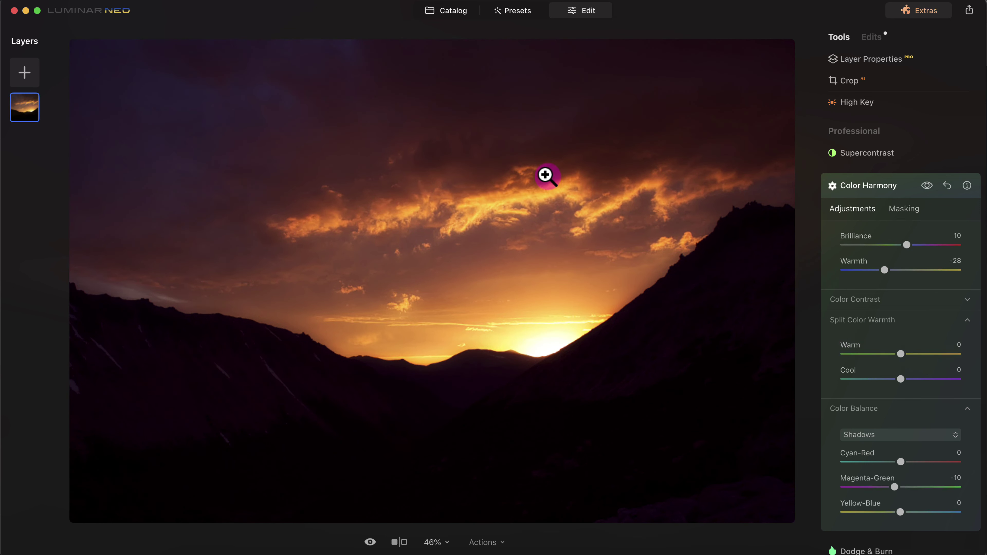
{"action": "double_click", "coordinate": [901, 354]}
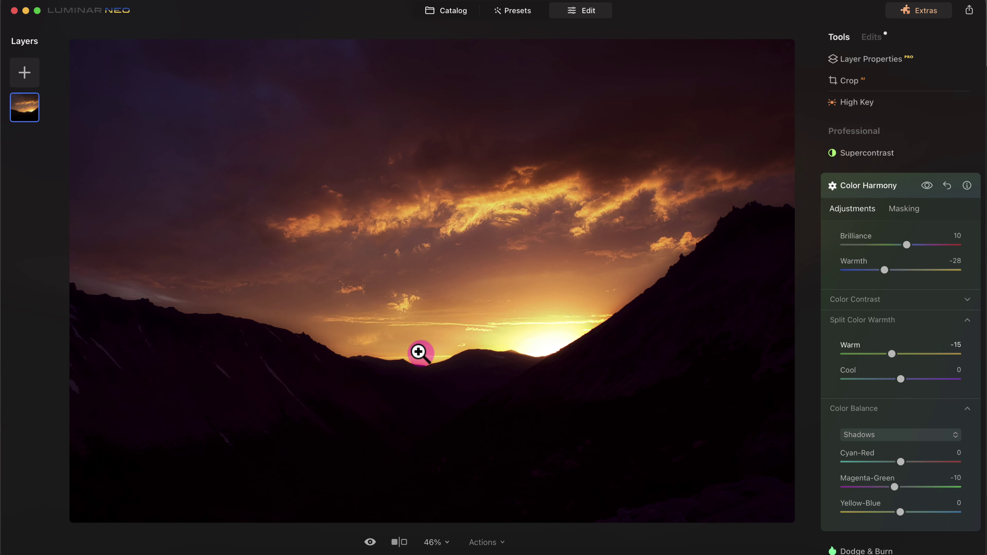
Step: Examine the list of edits applied to the landscape and how Mystical's settings appear when the tool is reopened
{"action": "left_click", "coordinate": [879, 39]}
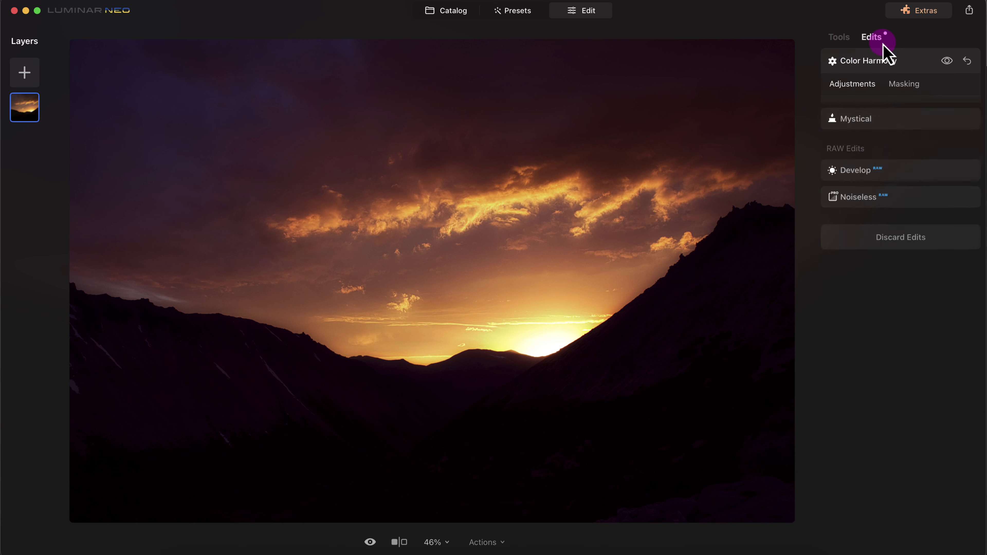
{"action": "left_click", "coordinate": [843, 38]}
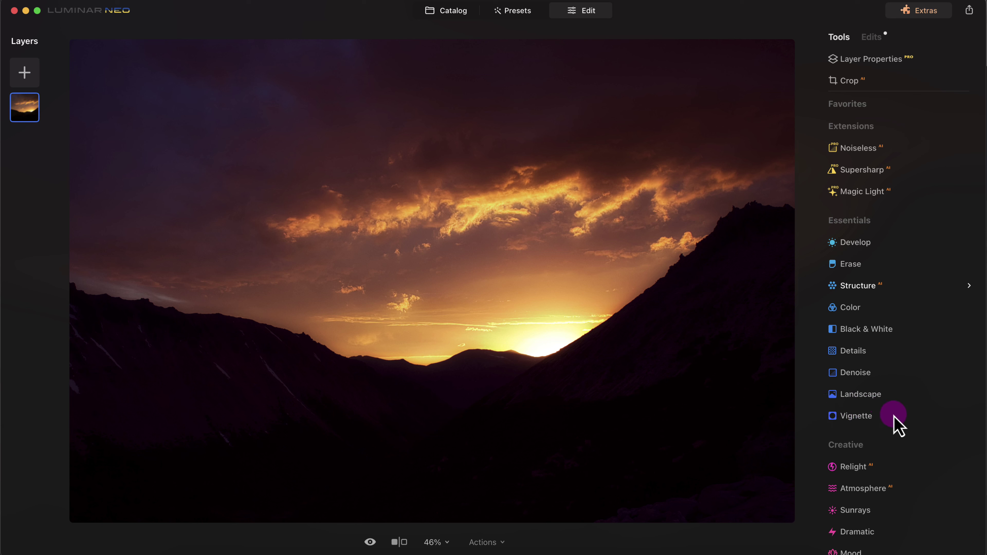
{"action": "scroll", "coordinate": [886, 459], "scroll_direction": "down", "scroll_amount": 2}
{"action": "scroll", "coordinate": [933, 482], "scroll_direction": "down", "scroll_amount": 1}
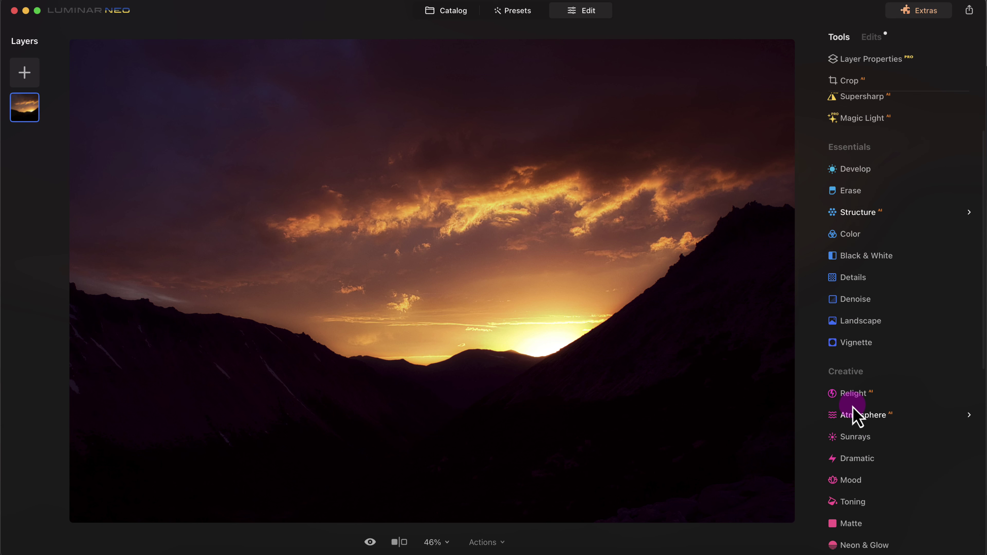
{"action": "scroll", "coordinate": [928, 521], "scroll_direction": "down", "scroll_amount": 2}
{"action": "scroll", "coordinate": [886, 469], "scroll_direction": "down", "scroll_amount": 2}
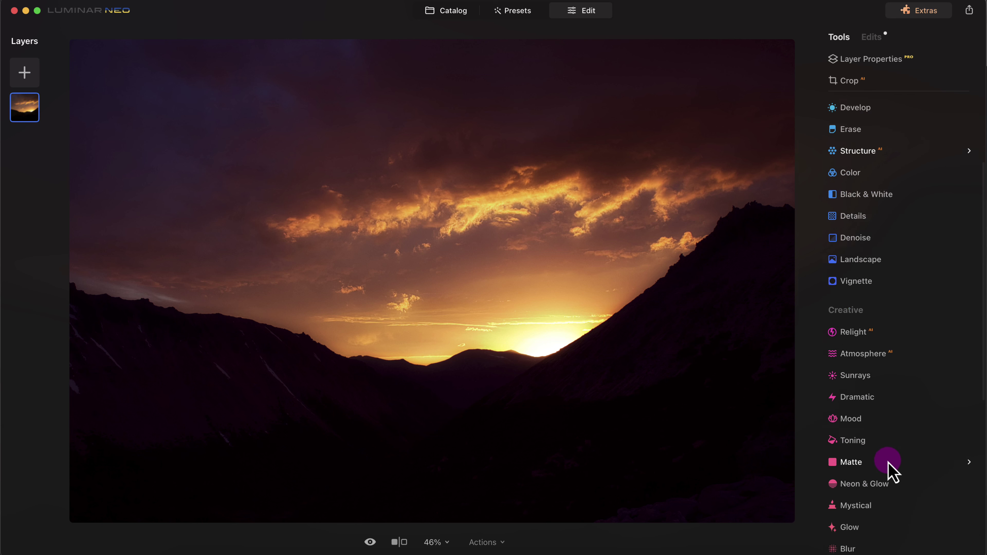
{"action": "left_click", "coordinate": [873, 462]}
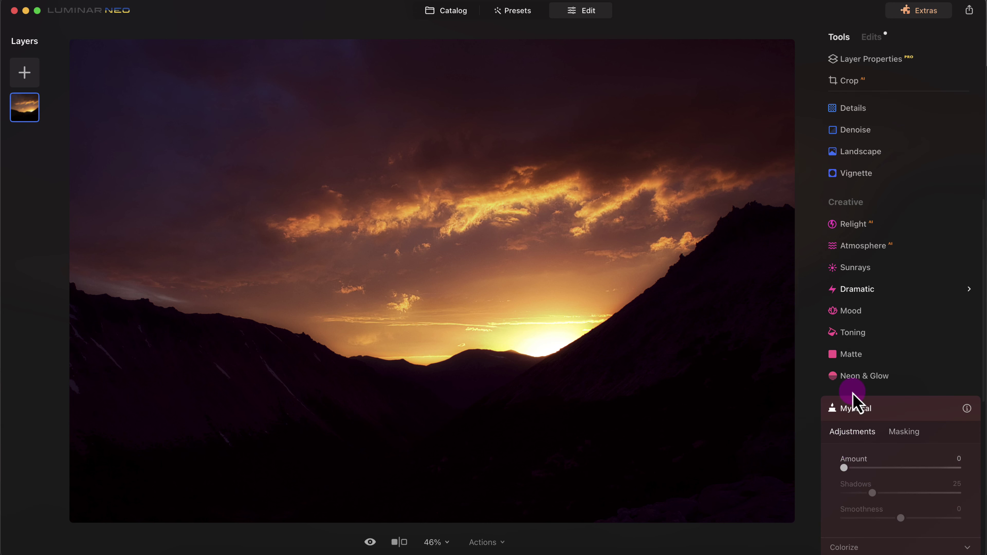
Step: Readjust the already applied Mystical edit, setting its Amount to 46 and Shadows to 18
{"action": "left_click", "coordinate": [872, 39]}
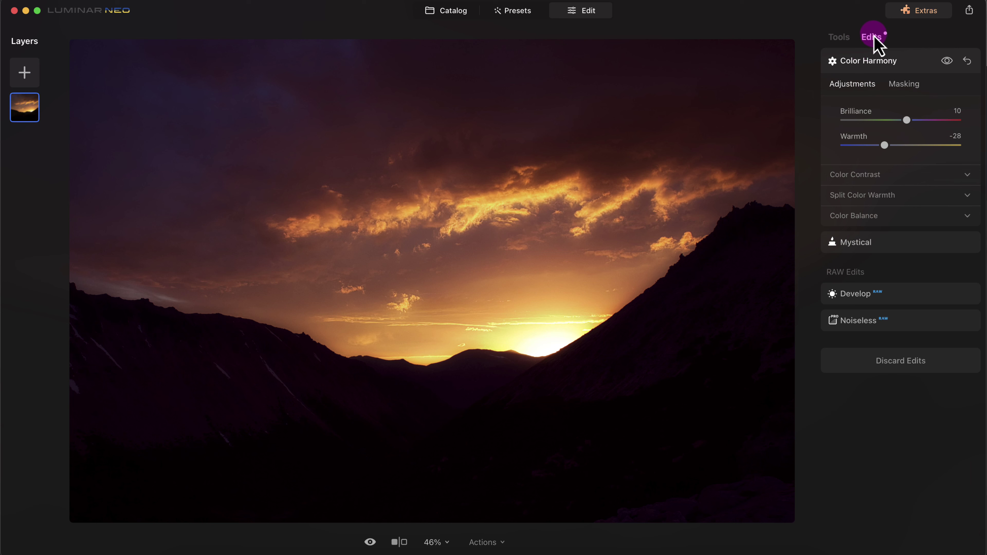
{"action": "left_click", "coordinate": [896, 243]}
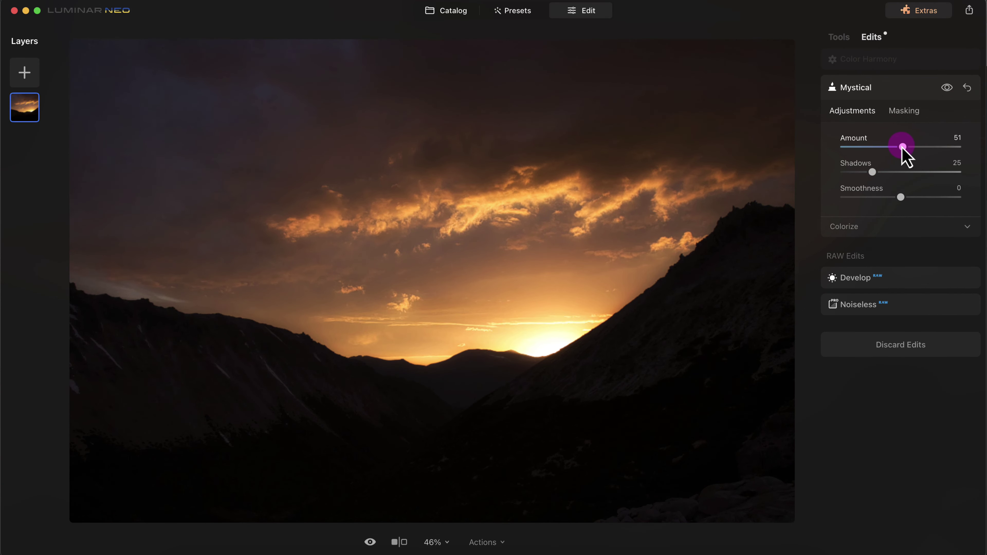
{"action": "left_click_drag", "start_coordinate": [872, 172], "coordinate": [861, 177]}
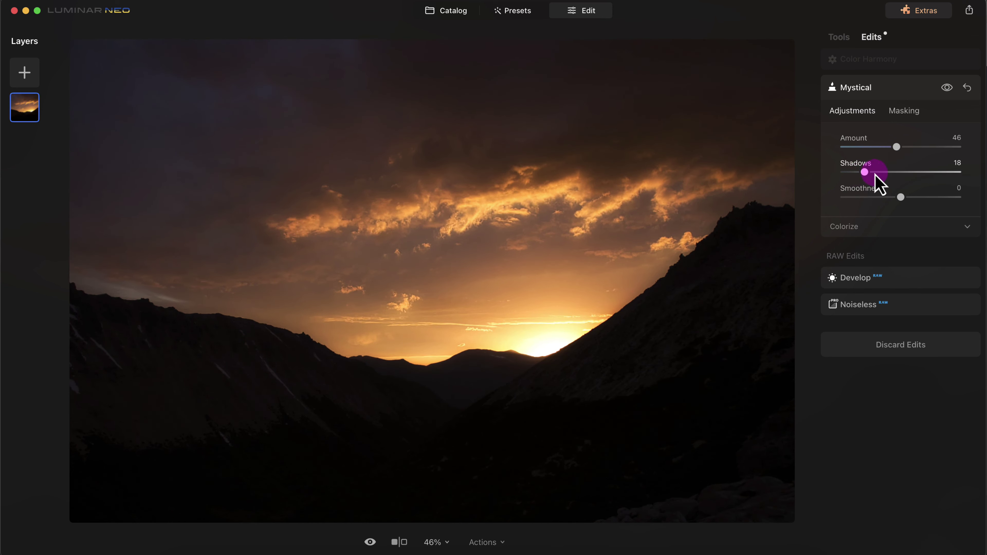
{"action": "left_click", "coordinate": [901, 197]}
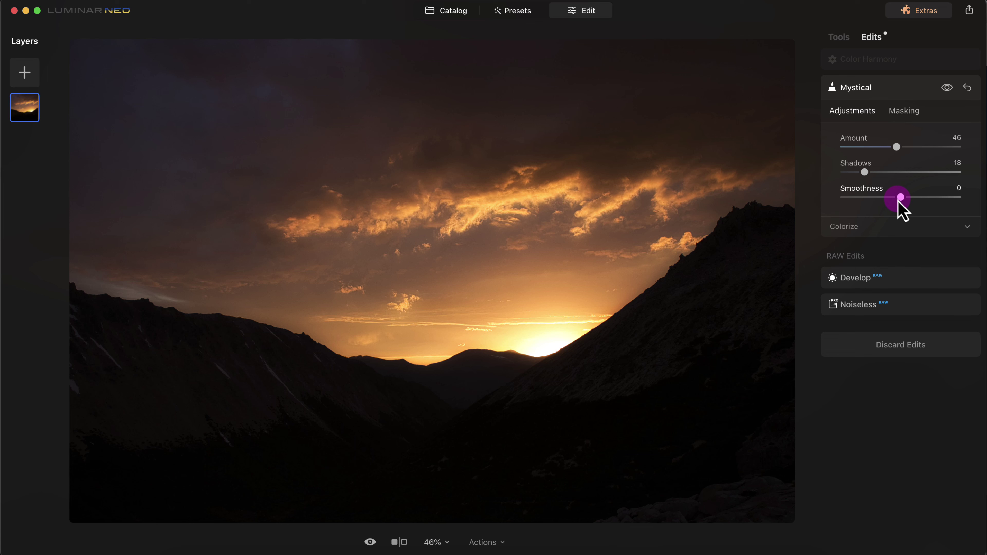
Step: Set the applied Mystical edit's Smoothness to -16 and return to the full list of tools
{"action": "left_click_drag", "start_coordinate": [901, 197], "coordinate": [891, 197]}
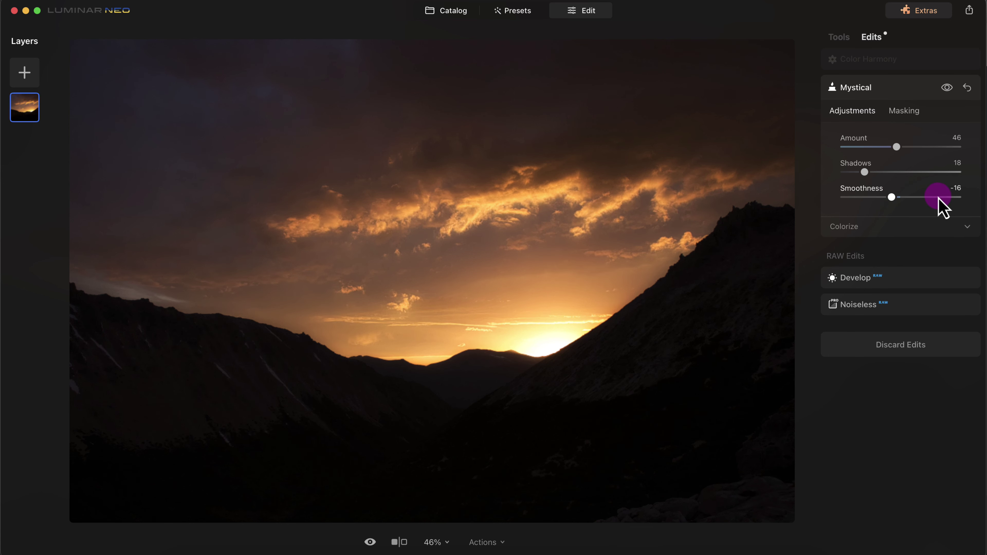
{"action": "left_click", "coordinate": [839, 38]}
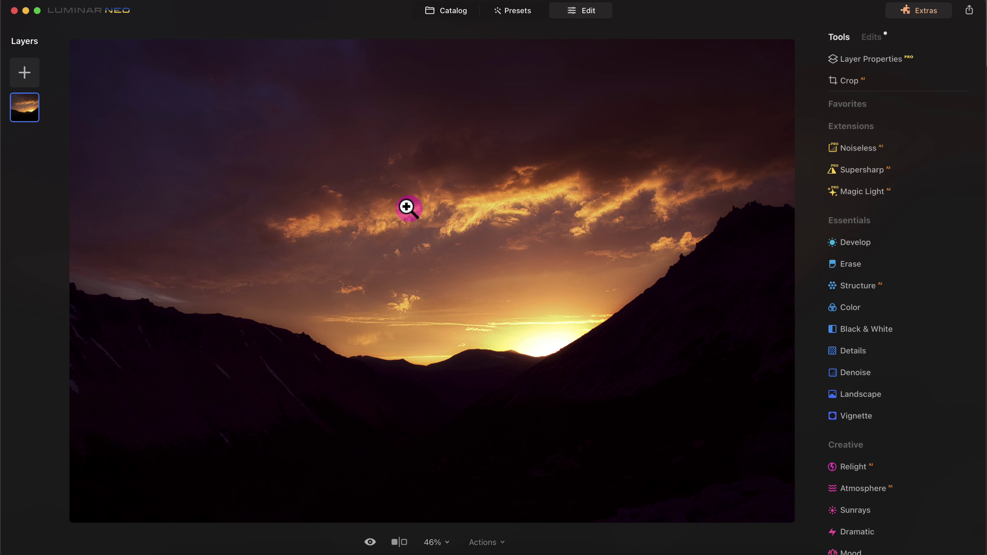
Step: Look through the available tools and compare the edited sunset landscape with its original using the before/after divider
{"action": "scroll", "coordinate": [407, 207], "scroll_direction": "down", "scroll_amount": 10}
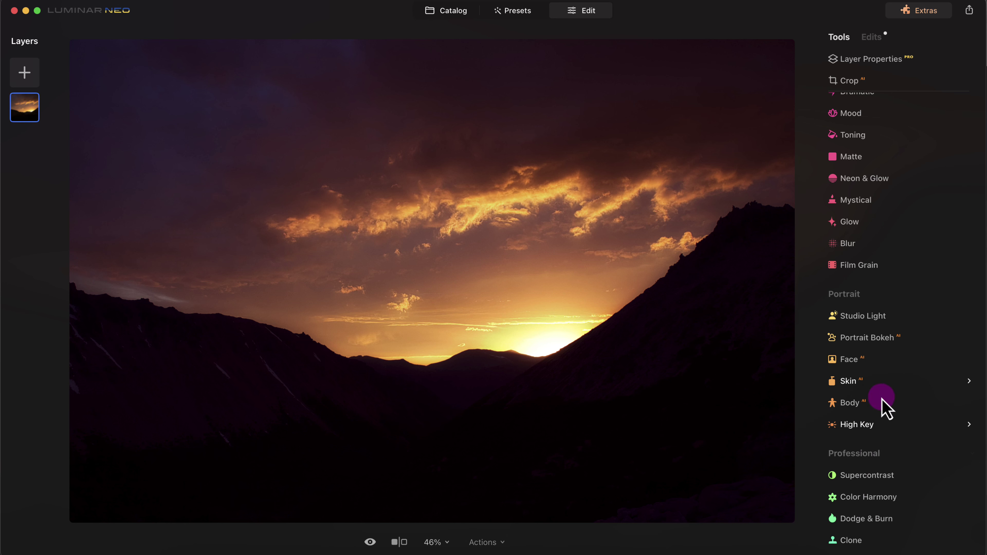
{"action": "scroll", "coordinate": [904, 276], "scroll_direction": "up", "scroll_amount": 3}
{"action": "scroll", "coordinate": [903, 277], "scroll_direction": "down", "scroll_amount": 3}
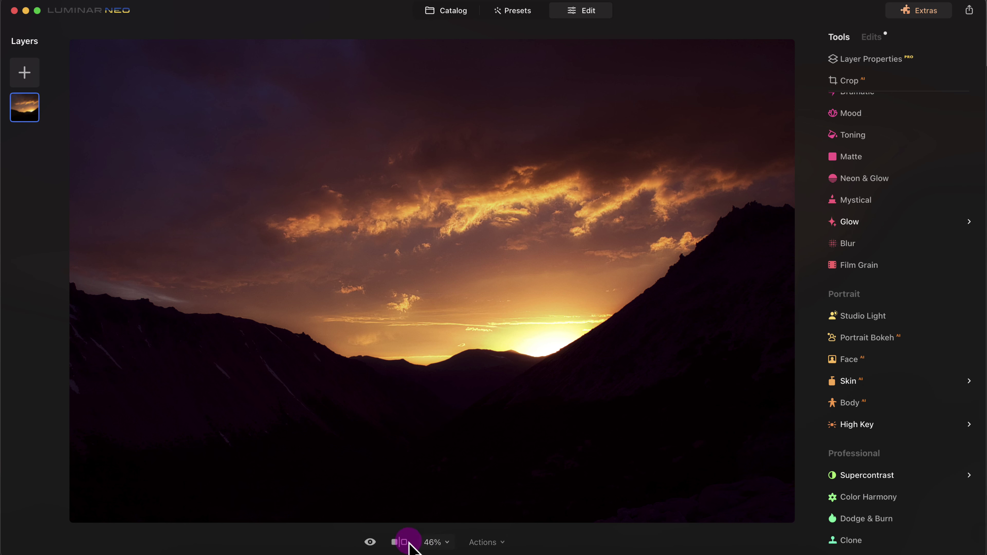
{"action": "left_click", "coordinate": [399, 542]}
{"action": "left_click_drag", "start_coordinate": [520, 291], "coordinate": [480, 244]}
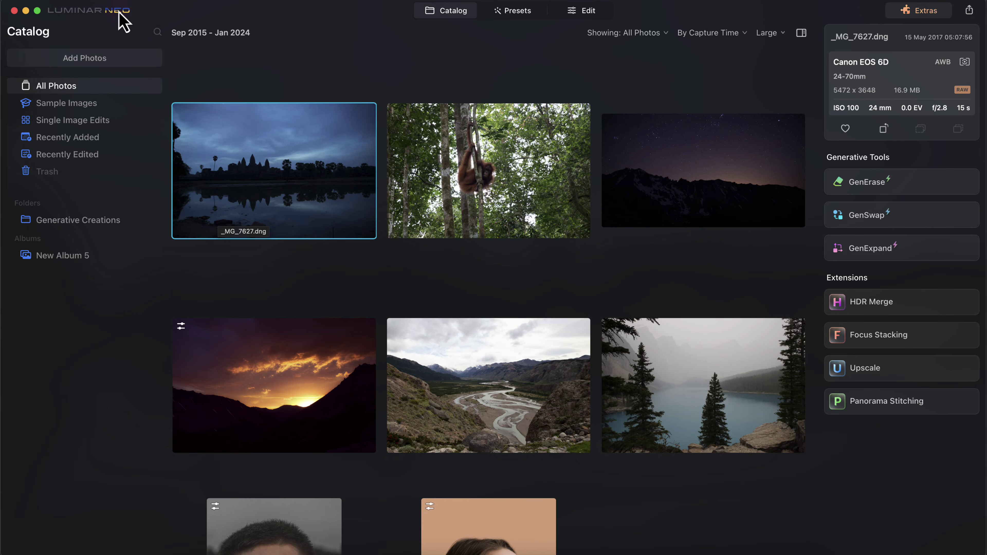
Step: Examine the export command and the sharing destinations available for the selected lake photo
{"action": "left_click", "coordinate": [97, 1]}
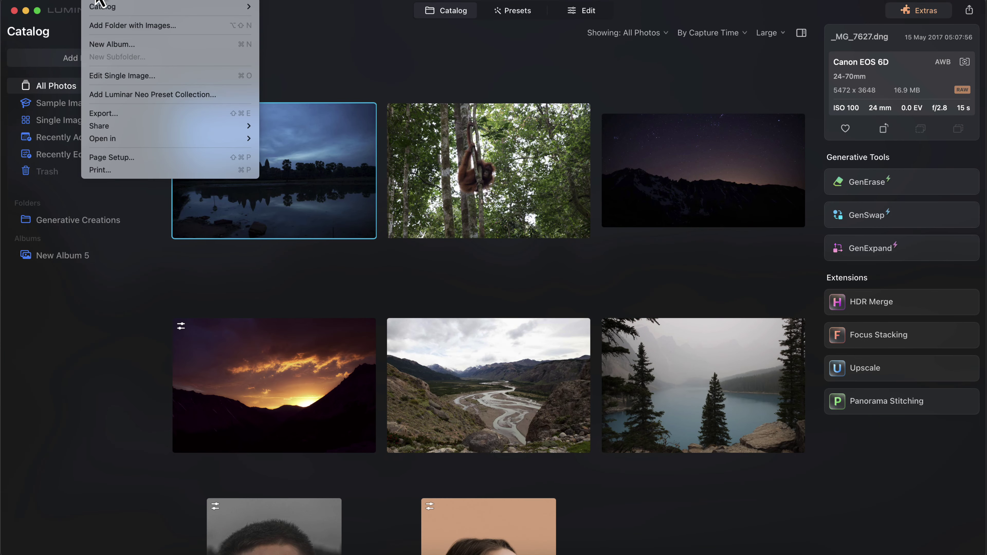
{"action": "left_click", "coordinate": [108, 116]}
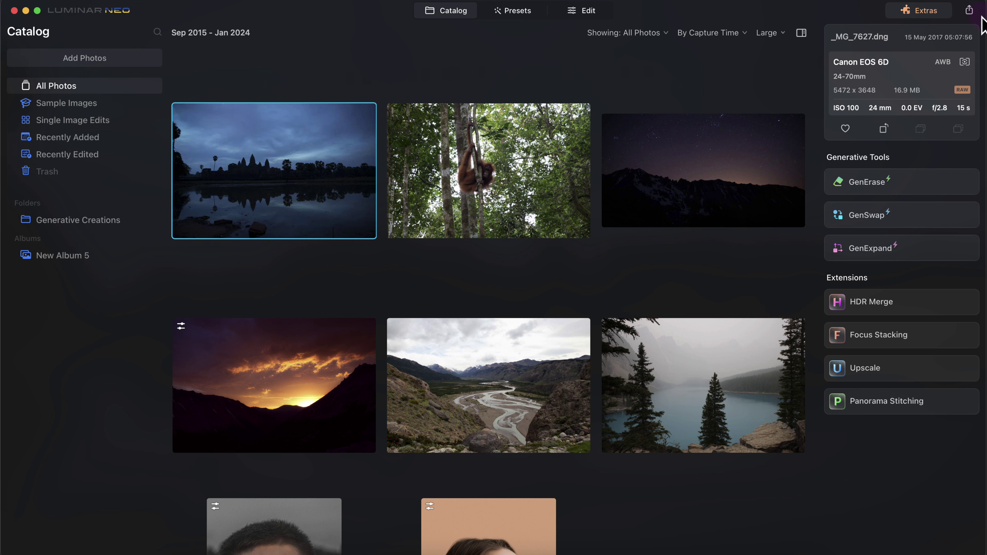
{"action": "left_click", "coordinate": [968, 11]}
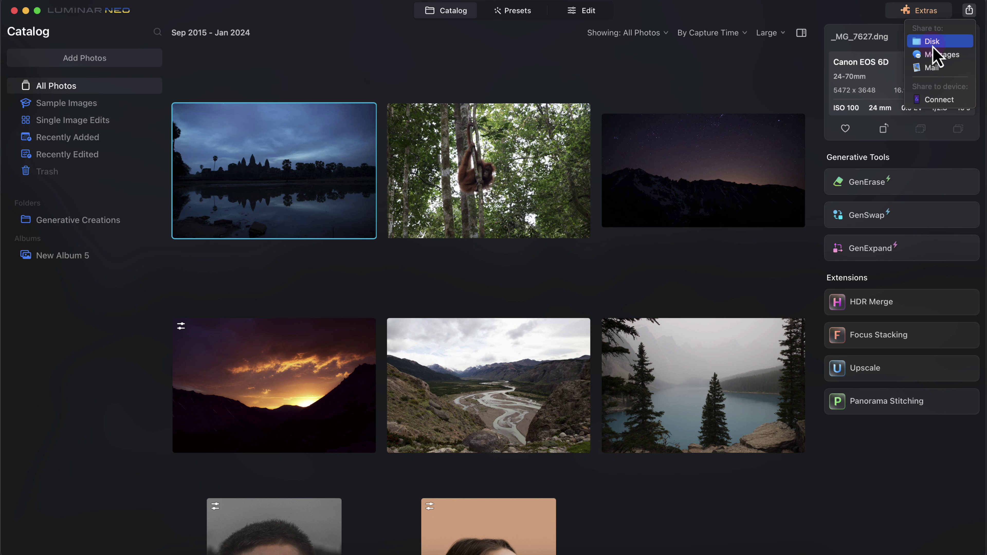
{"action": "left_click", "coordinate": [948, 102]}
{"action": "left_click", "coordinate": [245, 161]}
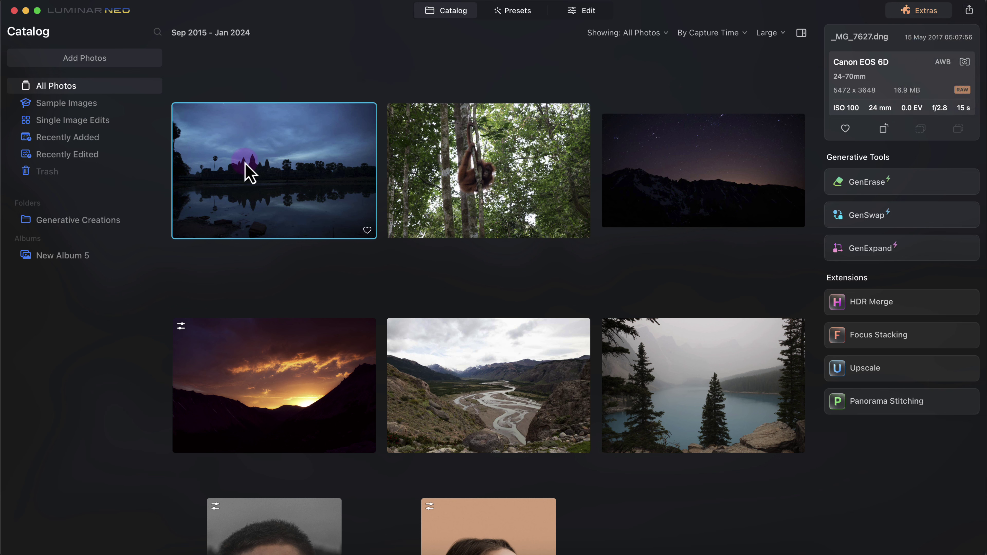
Step: Open the export settings for the orangutan photo, inspect the color space, format and quality options, and leave without saving
{"action": "right_click", "coordinate": [484, 150]}
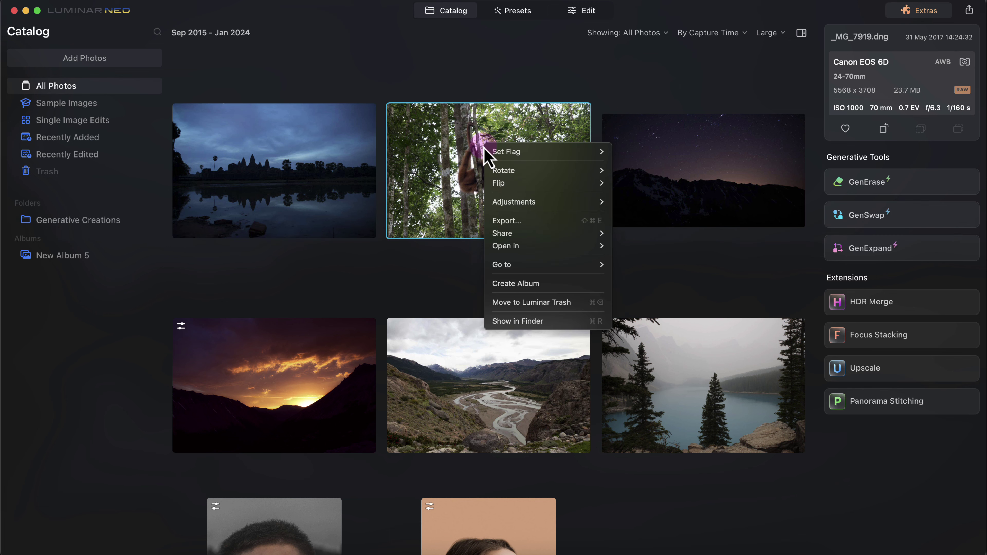
{"action": "left_click", "coordinate": [515, 221]}
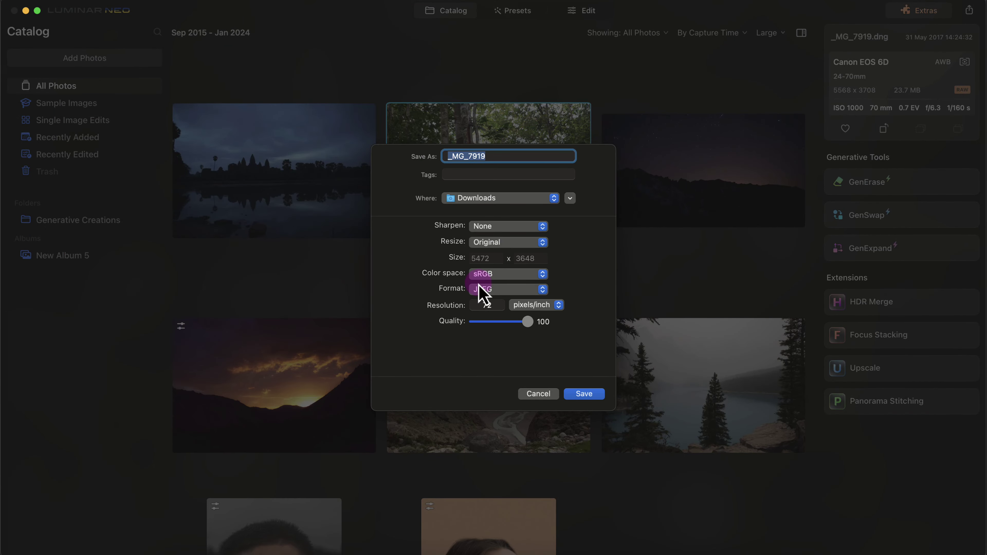
{"action": "left_click", "coordinate": [515, 277]}
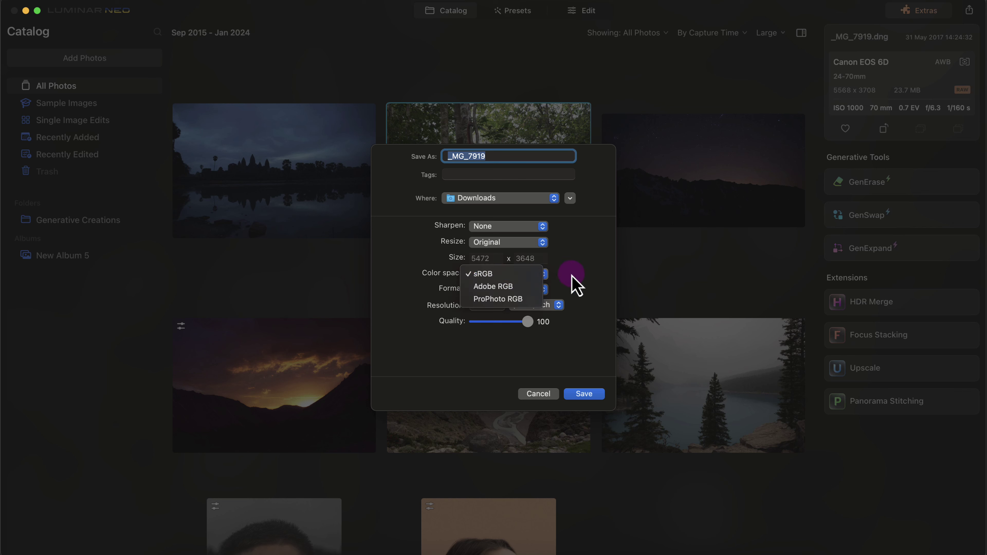
{"action": "left_click", "coordinate": [577, 284]}
{"action": "left_click", "coordinate": [517, 293]}
{"action": "left_click", "coordinate": [584, 287]}
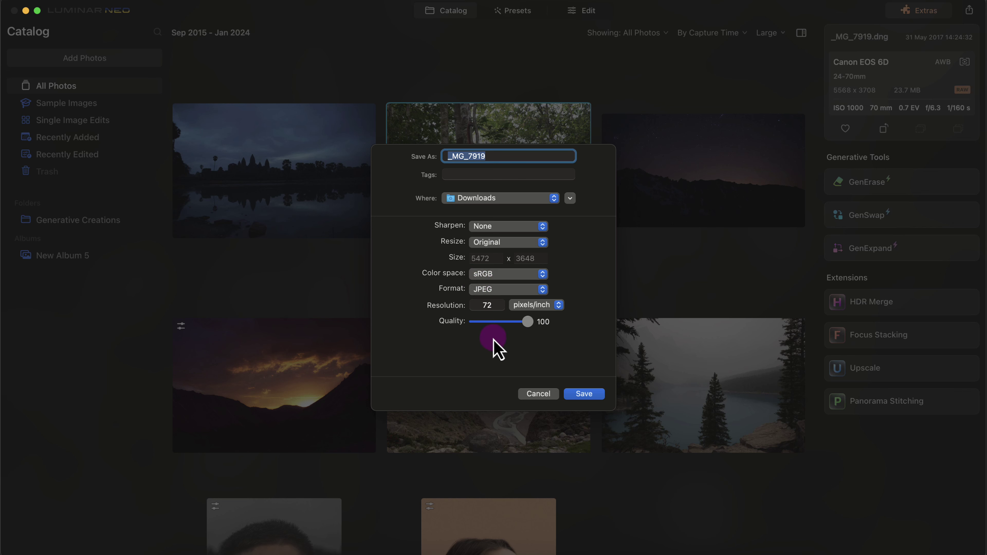
{"action": "left_click", "coordinate": [528, 323]}
{"action": "left_click_drag", "start_coordinate": [528, 327], "coordinate": [565, 327]}
{"action": "left_click", "coordinate": [544, 395]}
Step: Select the photo of the sleeping cat in the catalog
{"action": "left_click", "coordinate": [305, 235]}
{"action": "scroll", "coordinate": [234, 269], "scroll_direction": "up", "scroll_amount": 3}
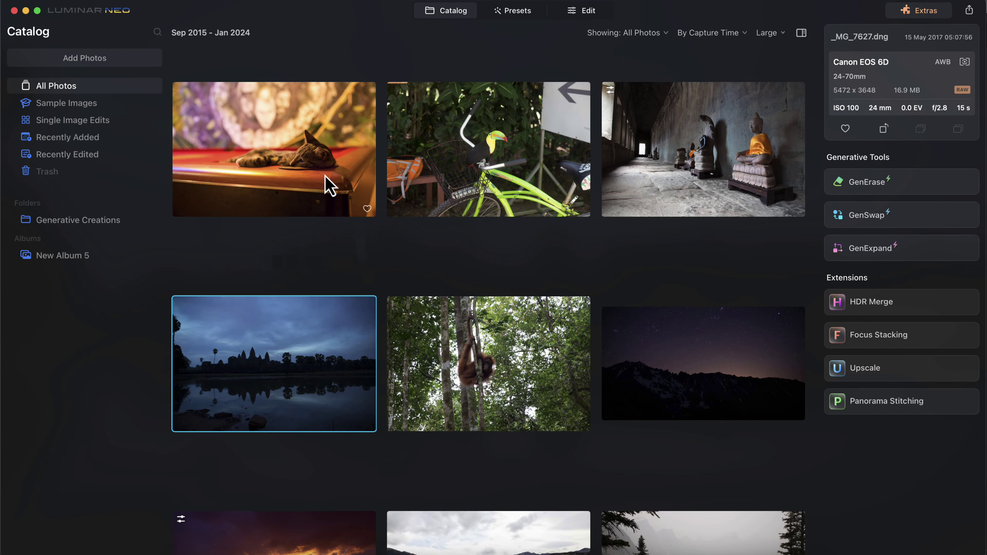
{"action": "left_click", "coordinate": [363, 172]}
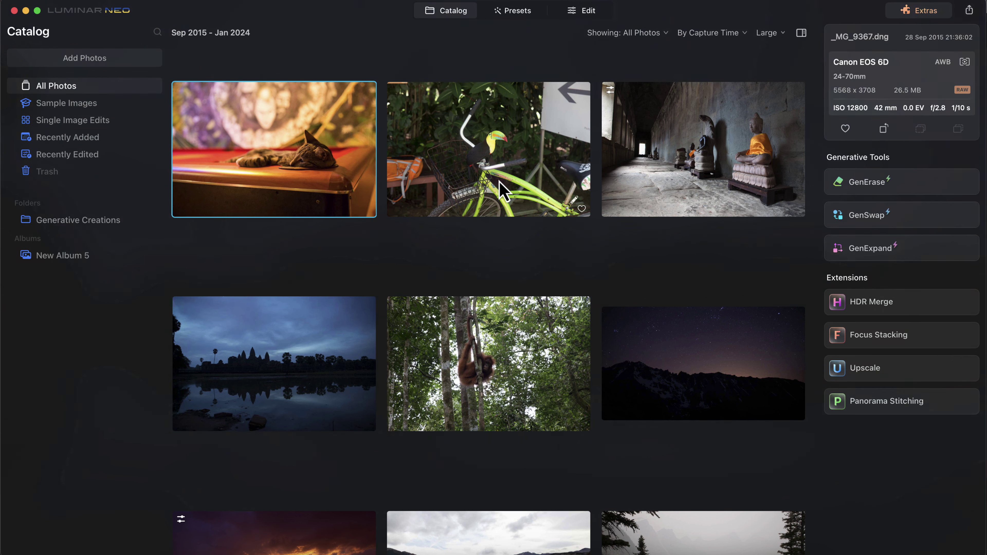
Step: Switch to Adobe Photoshop 2024 and locate the Luminar Neo plugin among the Skylum Software filters without launching it
{"action": "left_click", "coordinate": [643, 553]}
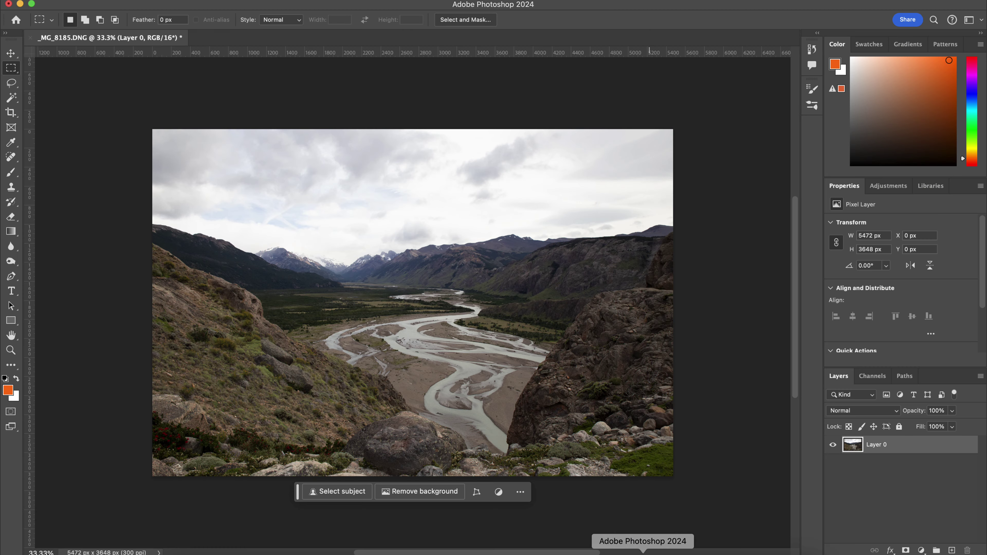
{"action": "left_click", "coordinate": [278, 3]}
{"action": "left_click", "coordinate": [336, 263]}
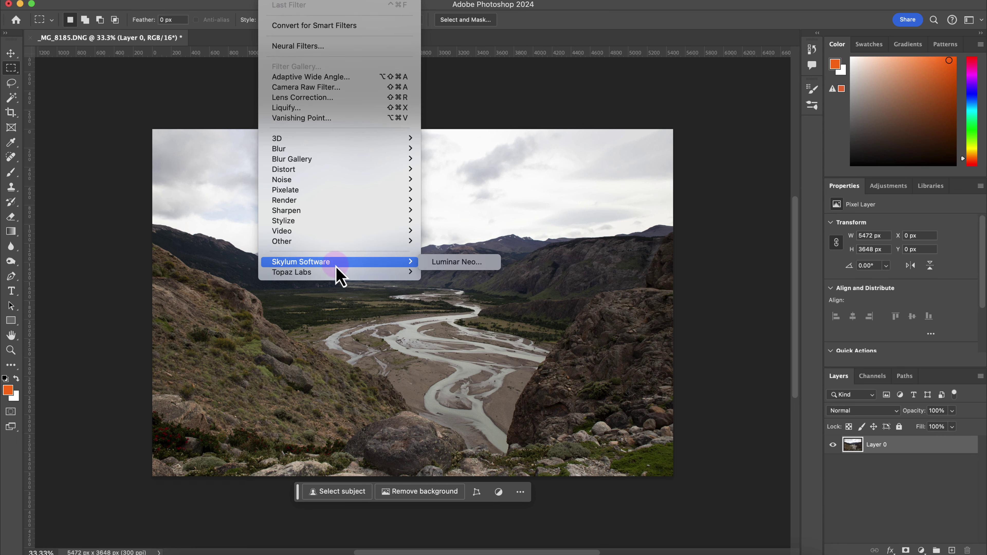
{"action": "left_click", "coordinate": [459, 262]}
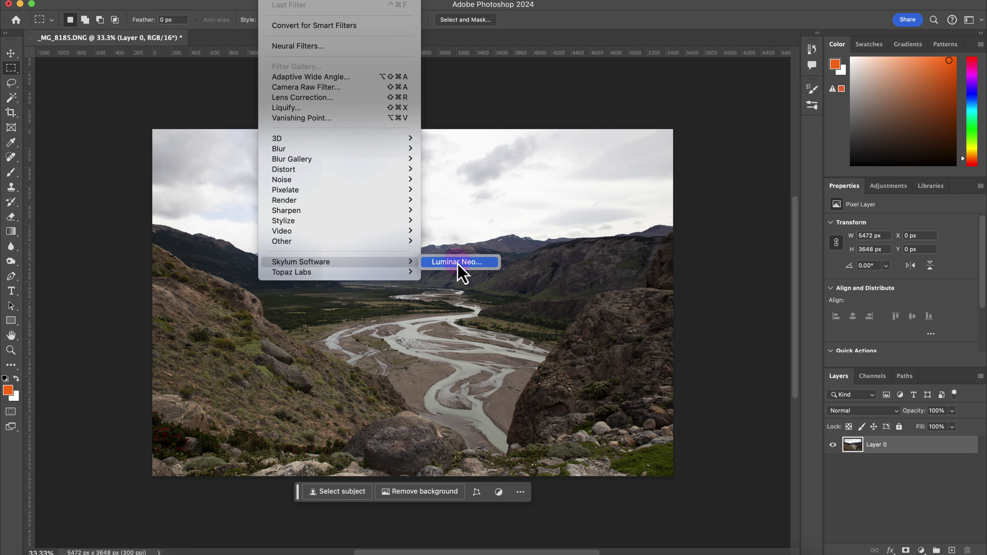
{"action": "left_click", "coordinate": [715, 175]}
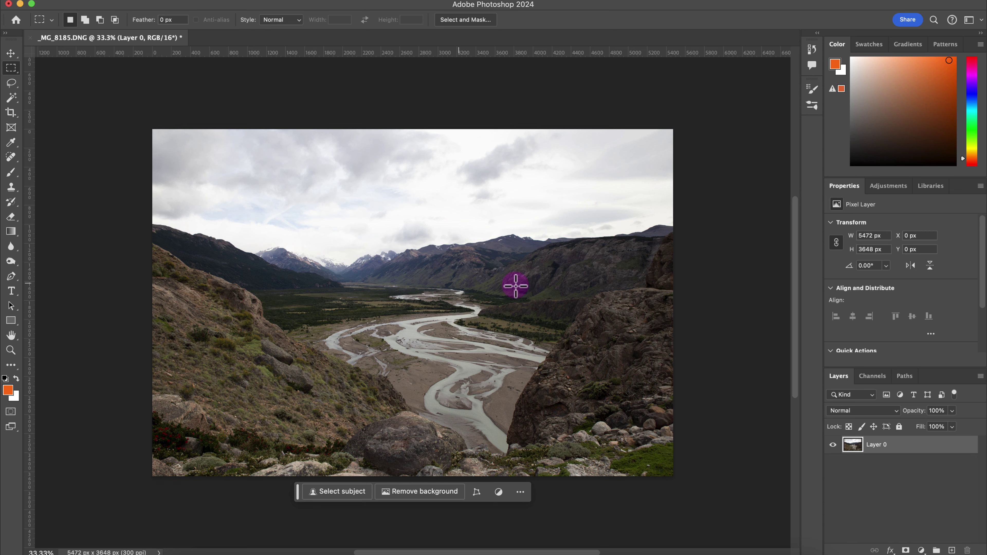
Step: Switch to Adobe Lightroom Classic and locate Luminar Neo among the external editors for the starry mountain photo without opening it
{"action": "left_click", "coordinate": [597, 553]}
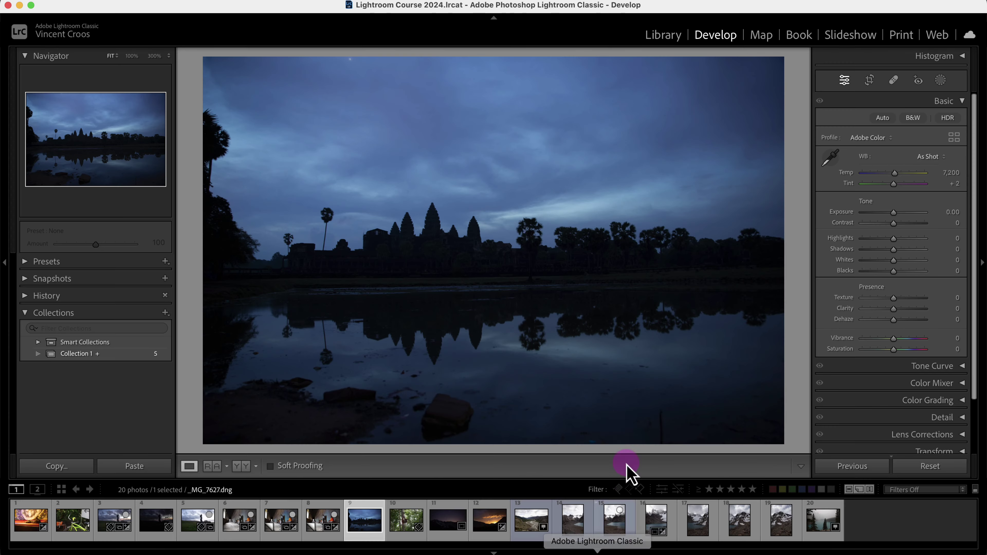
{"action": "right_click", "coordinate": [447, 521]}
{"action": "mouse_move", "coordinate": [563, 279]}
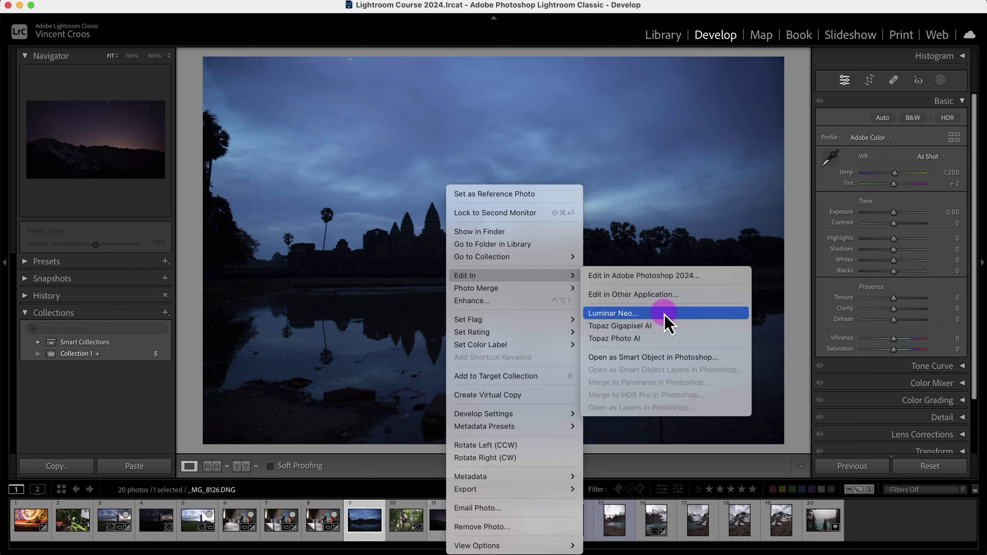
{"action": "left_click", "coordinate": [796, 313]}
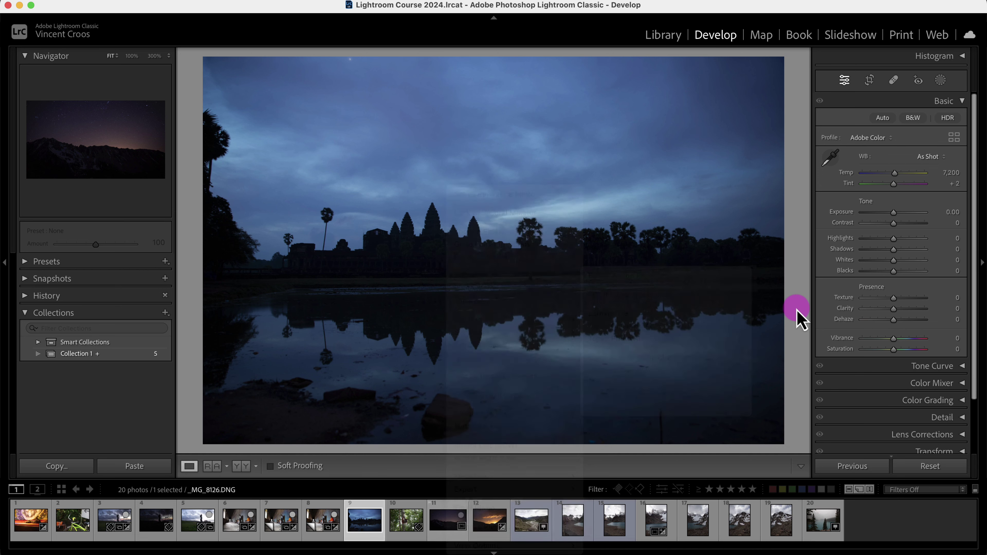